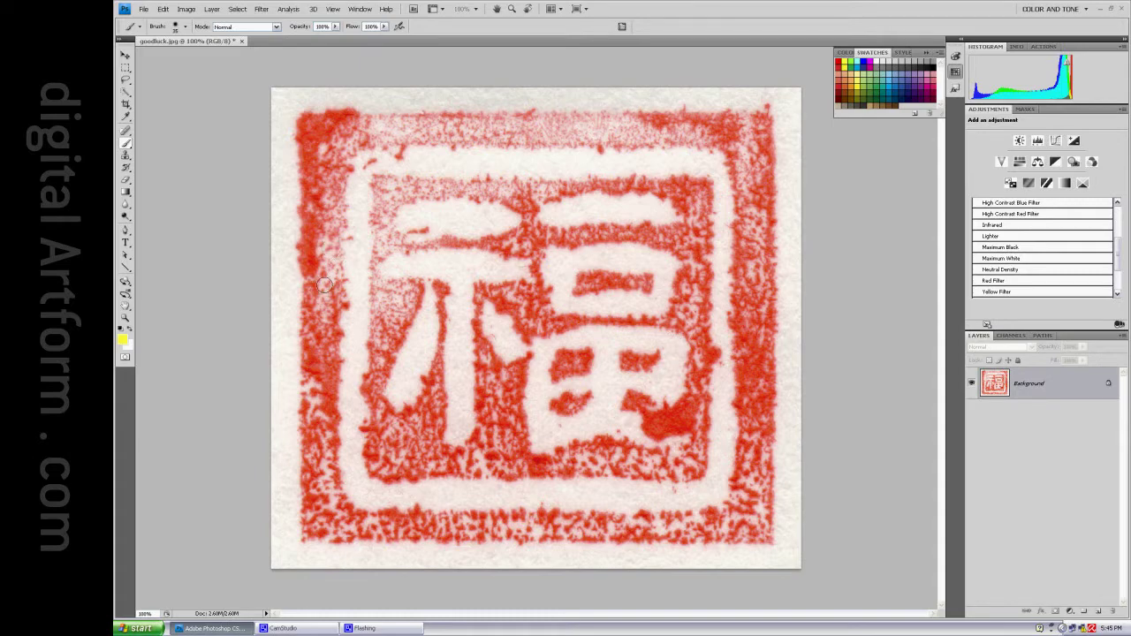
Apply the Maximum Black black-and-white preset and merge the adjustment into the Background
left_click(1000, 248)
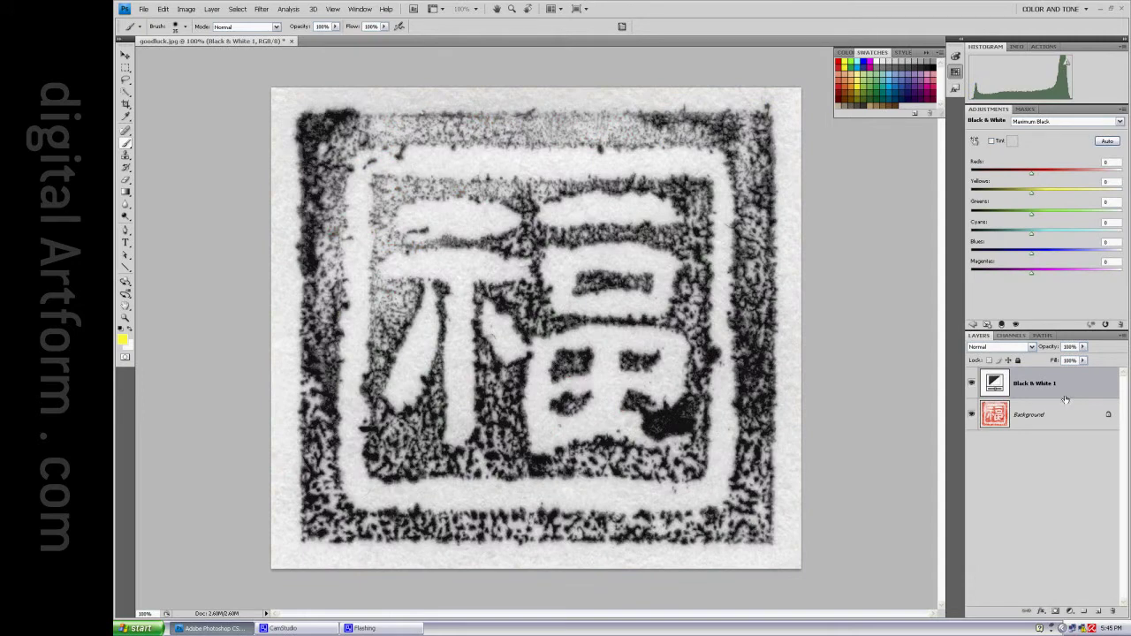
right_click(1064, 385)
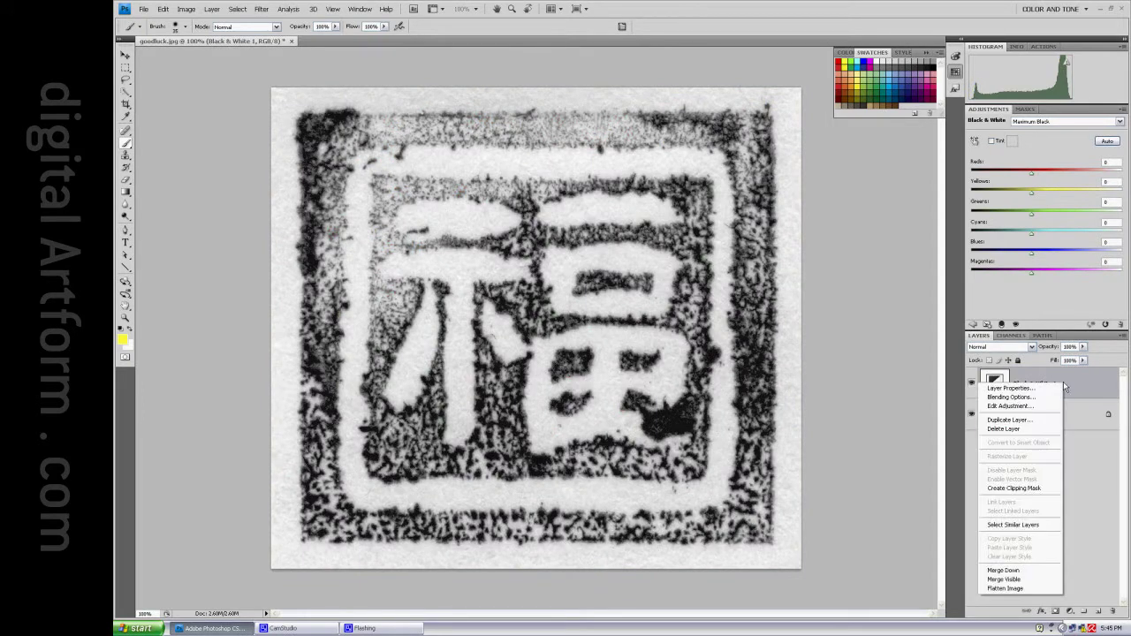
left_click(1034, 571)
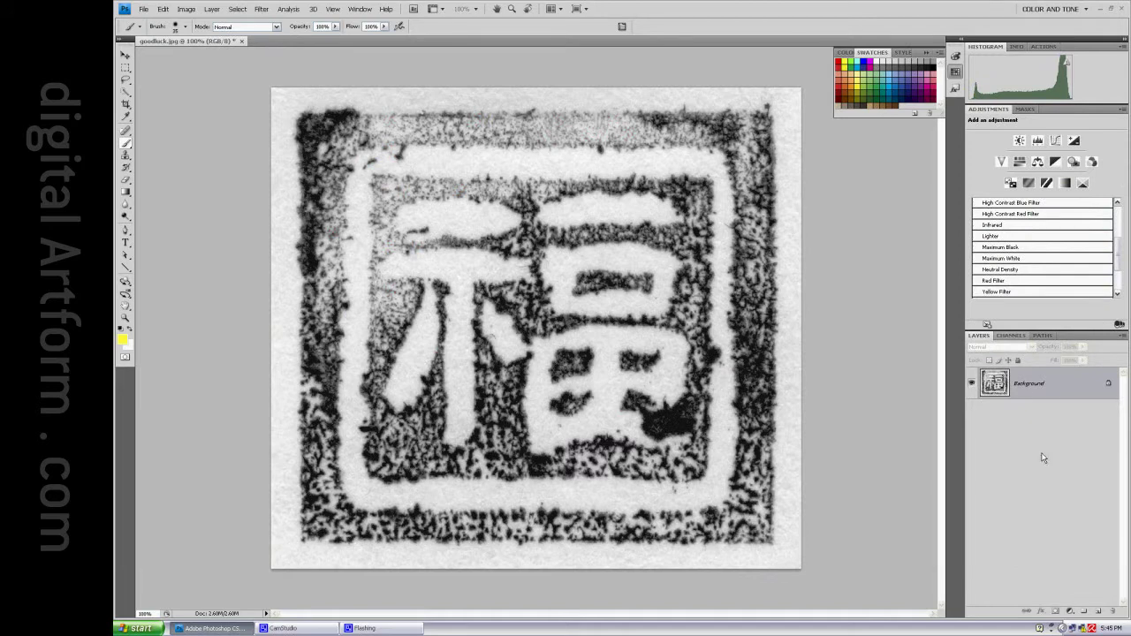
Add Layer 1 and fill it with solid red
left_click(1098, 611)
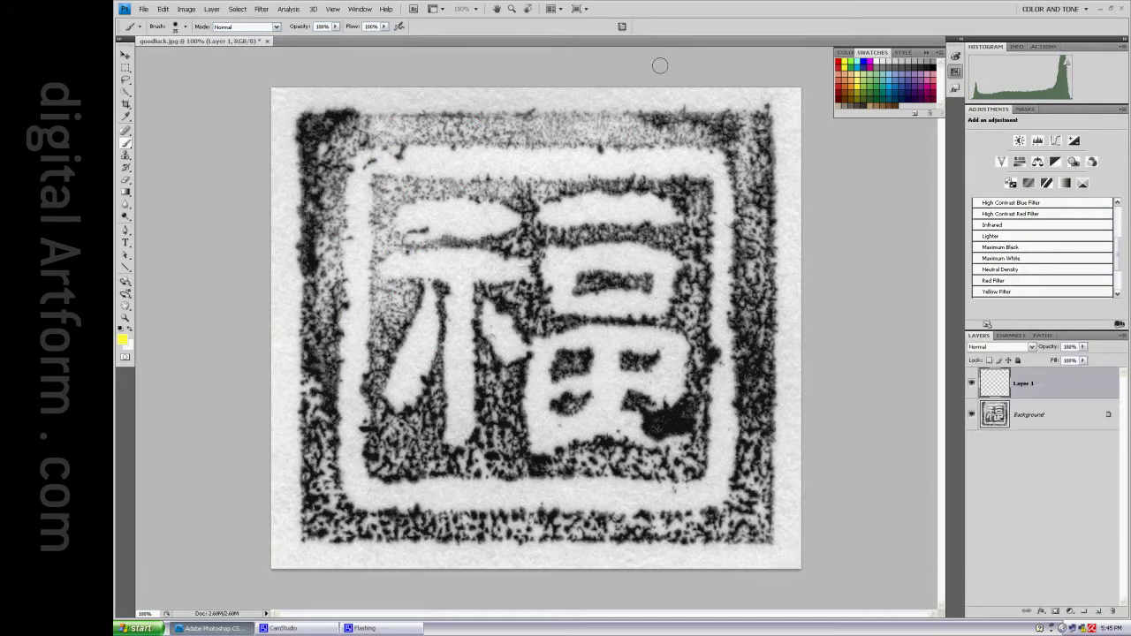
left_click(839, 62)
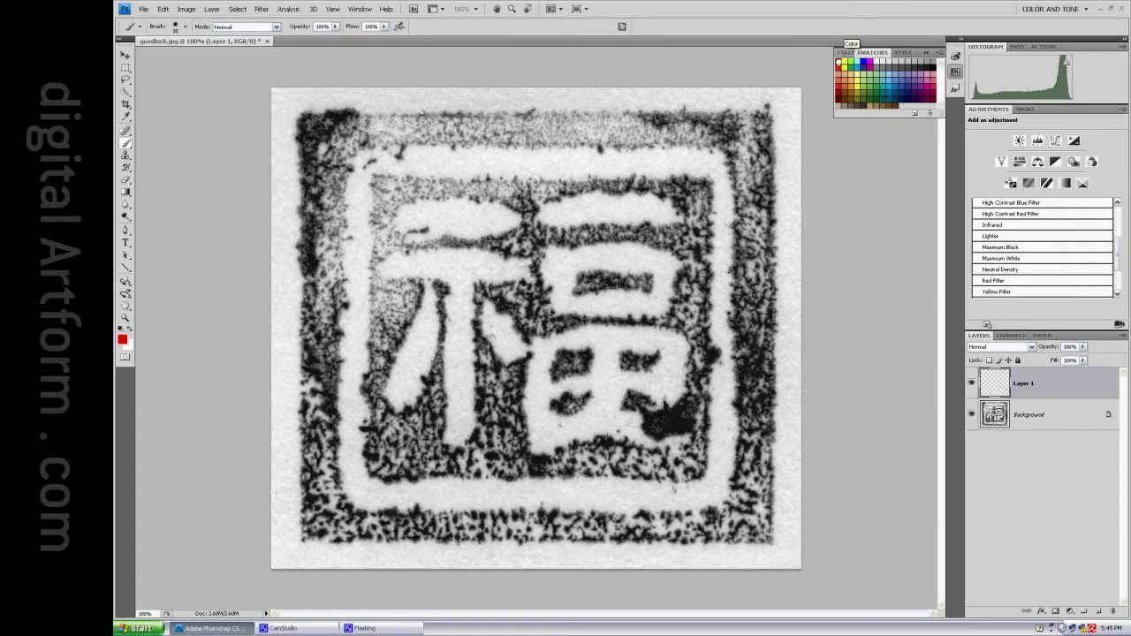
left_click(163, 9)
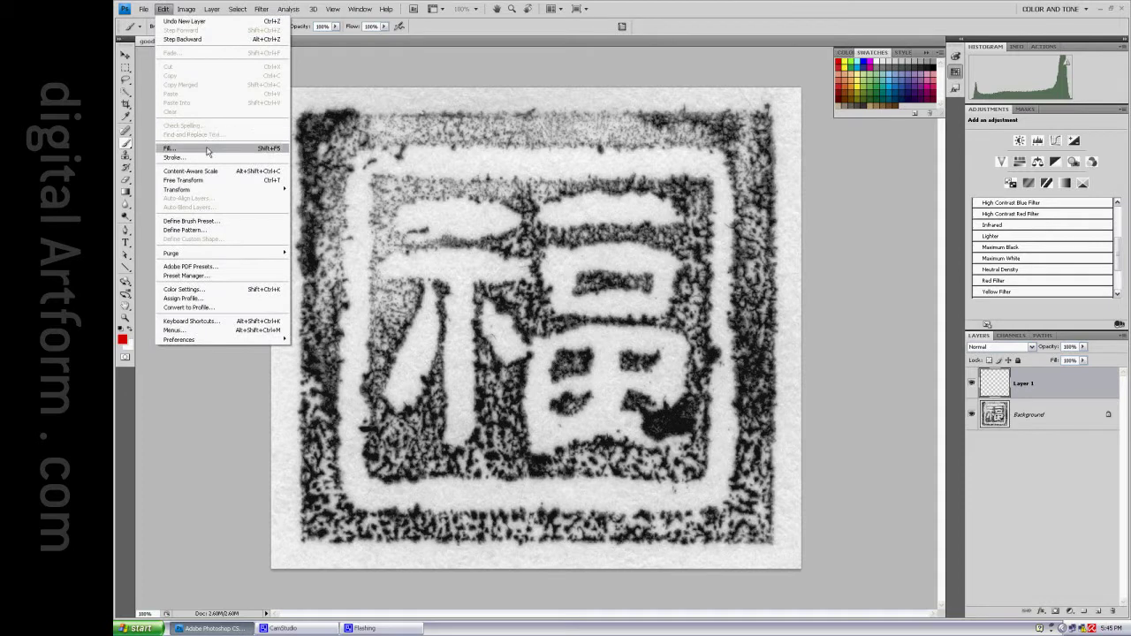
left_click(181, 147)
left_click(681, 188)
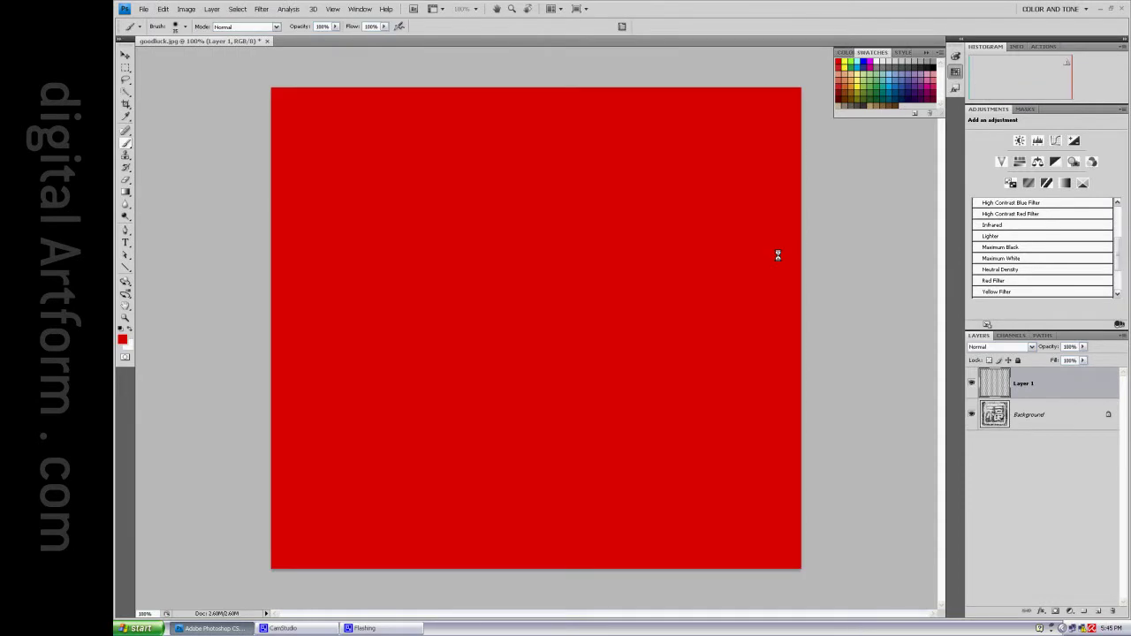
Add Layer 2 above it and fill it with solid yellow
left_click(1099, 612)
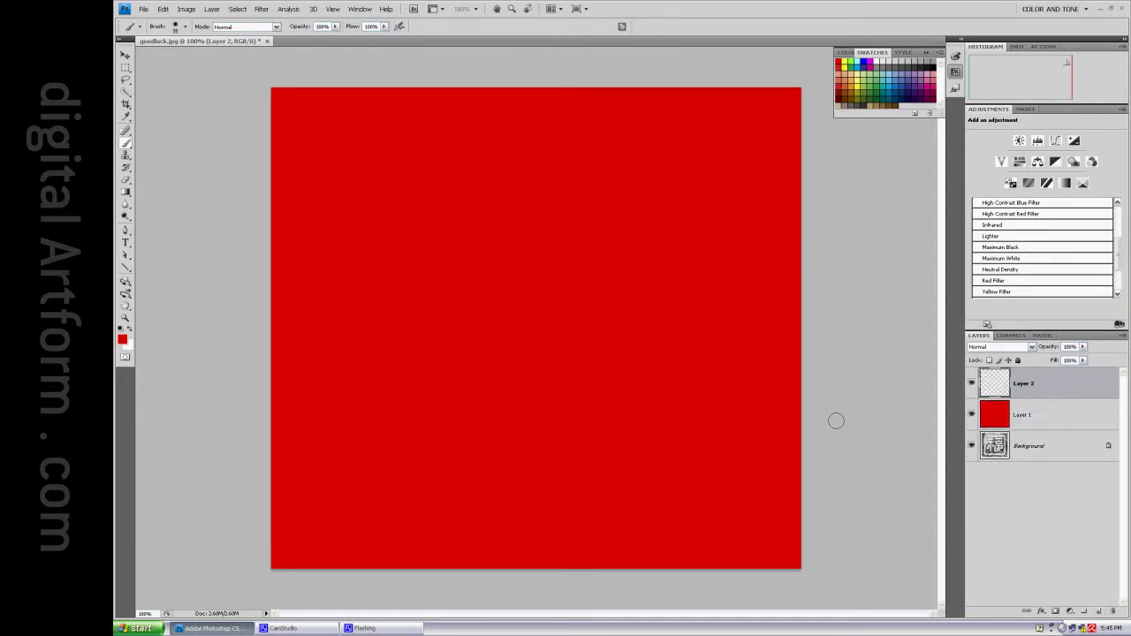
left_click(846, 62)
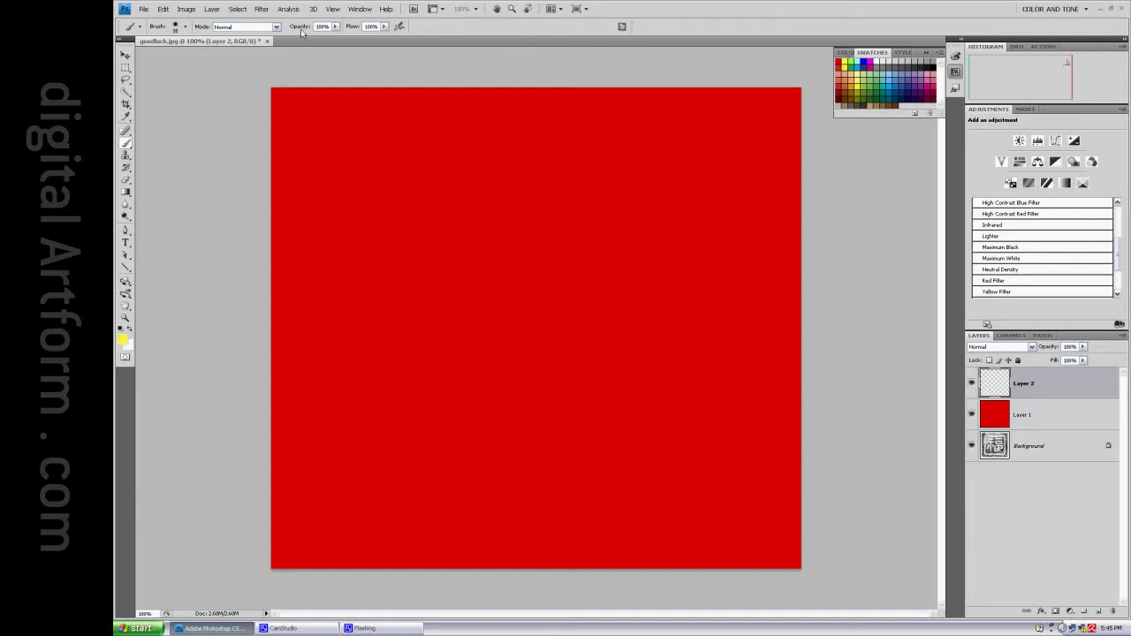
left_click(165, 9)
left_click(187, 149)
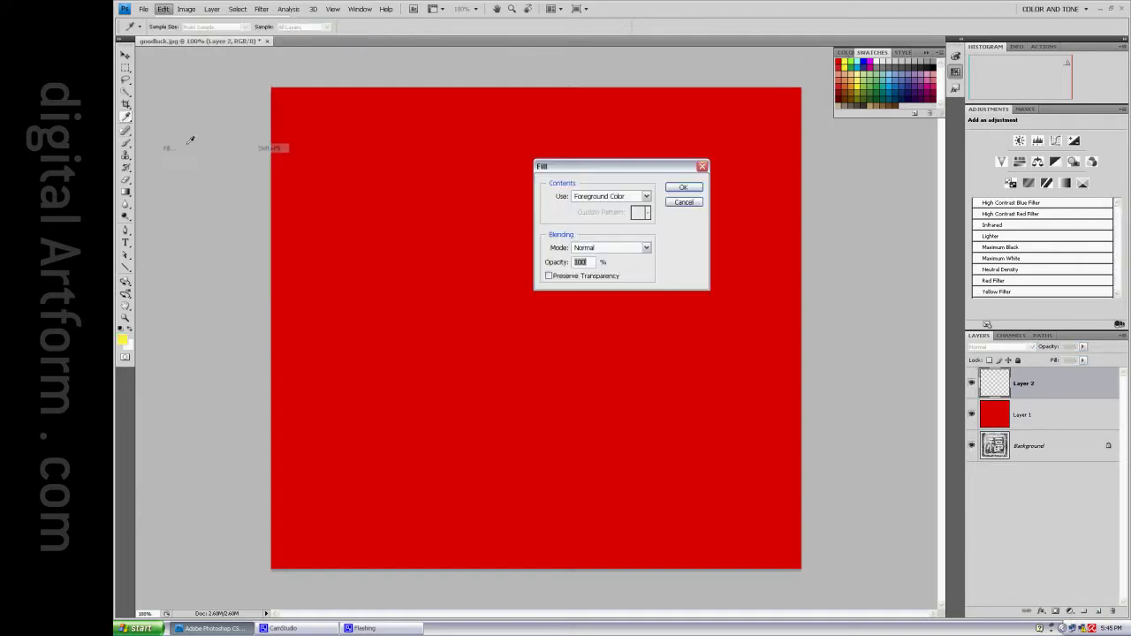
left_click(678, 188)
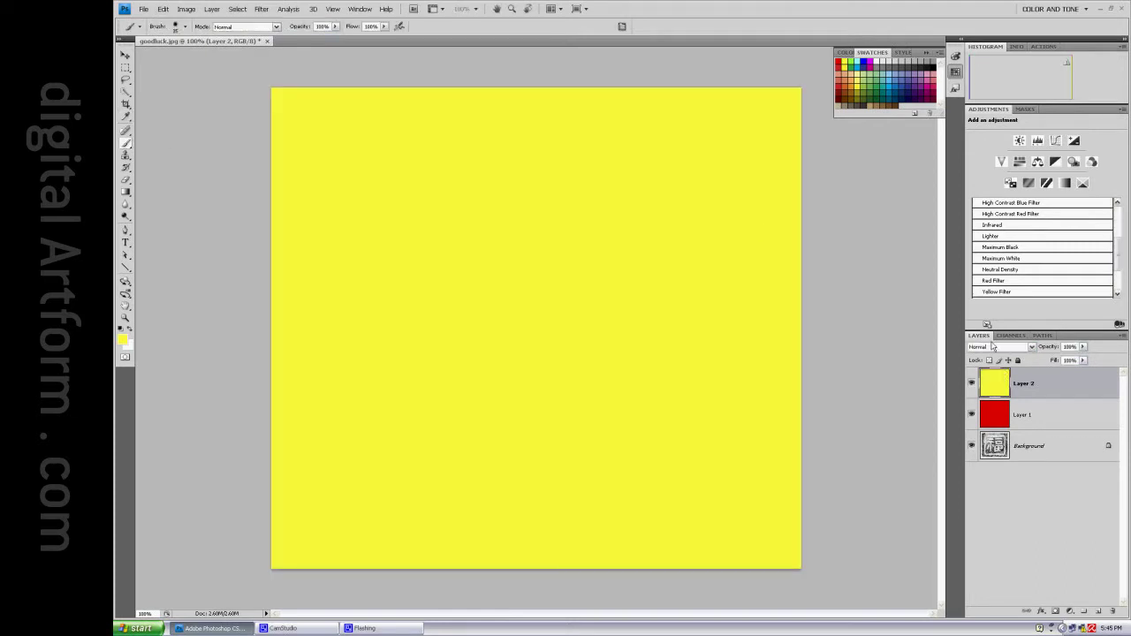
Load the seal's light areas as a selection, reshow both colour layers, and mask Layer 2
left_click(972, 445, "alt")
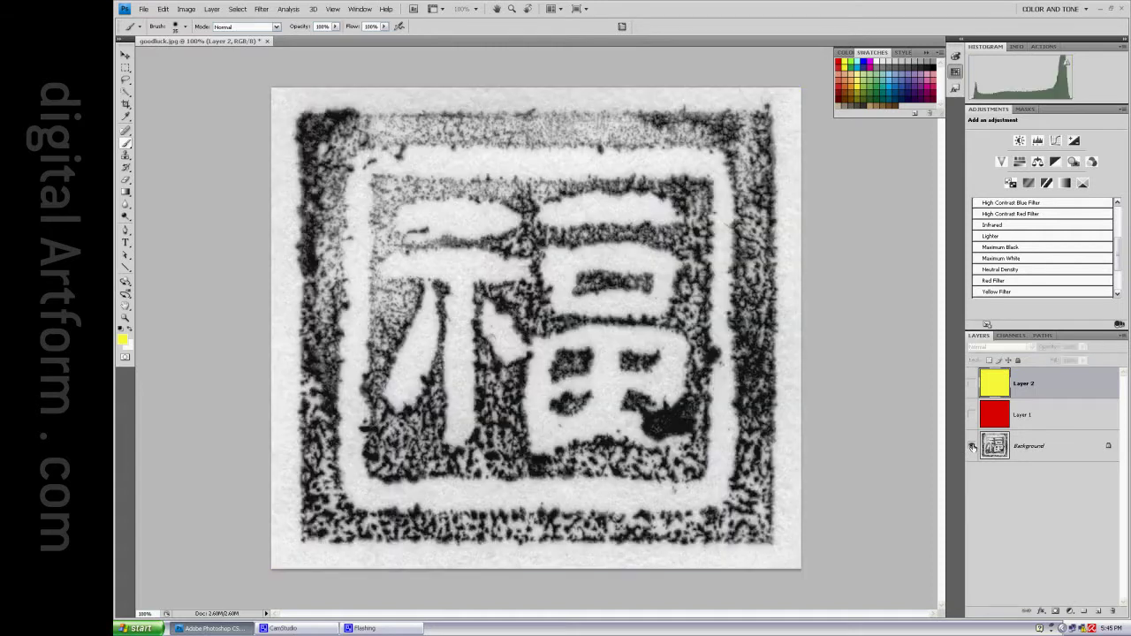
left_click(1013, 336)
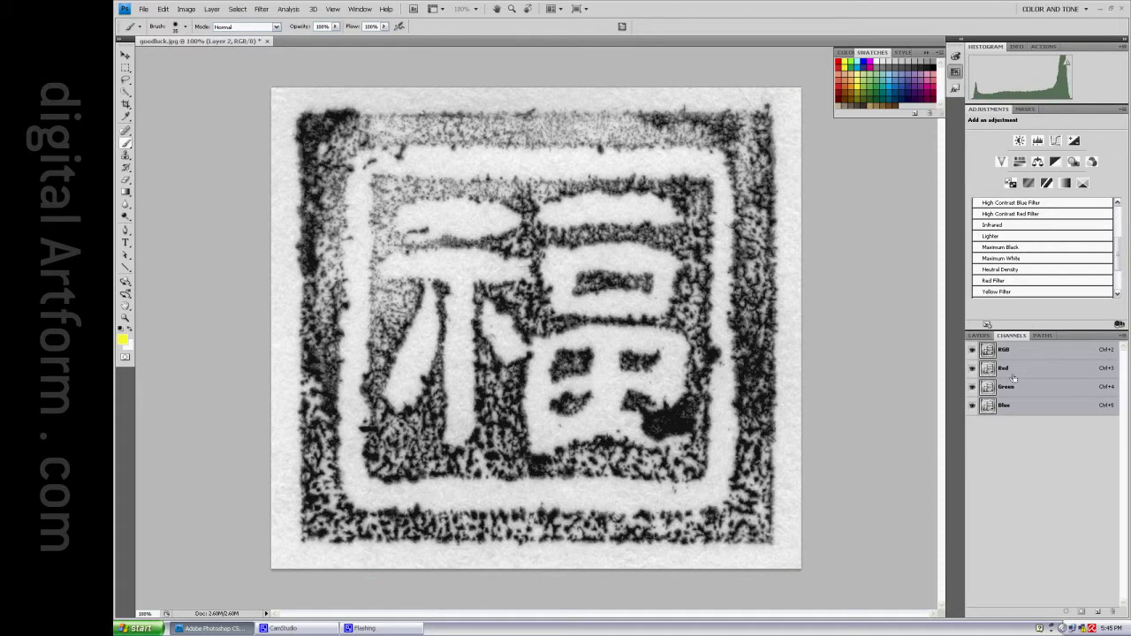
key("ctrl+alt+2")
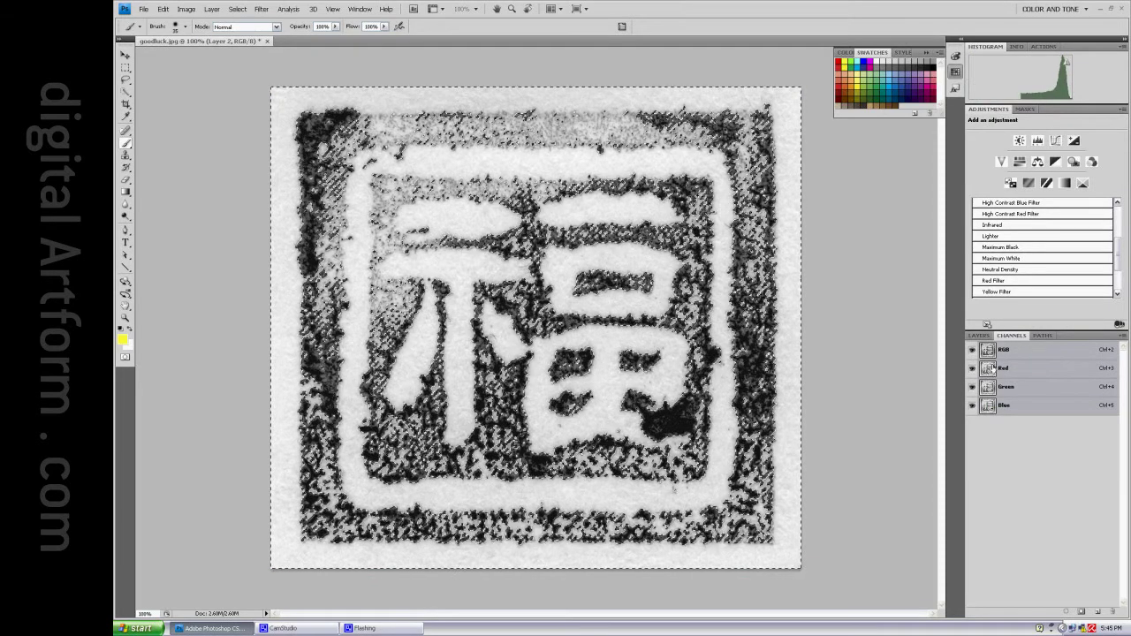
left_click(978, 336)
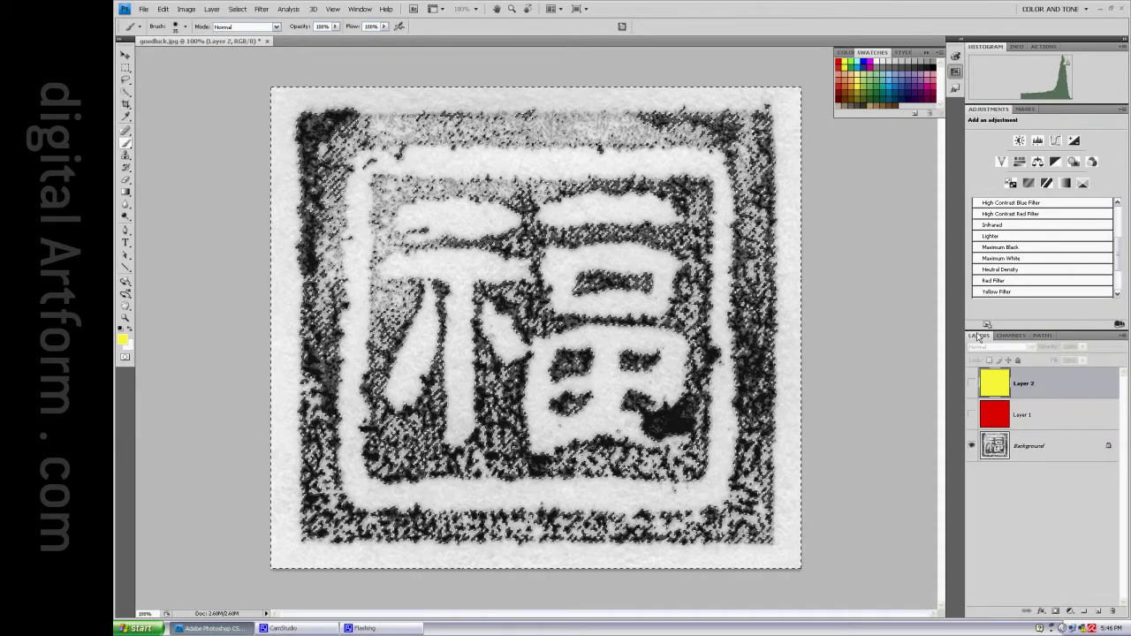
left_click(971, 415)
left_click(971, 382)
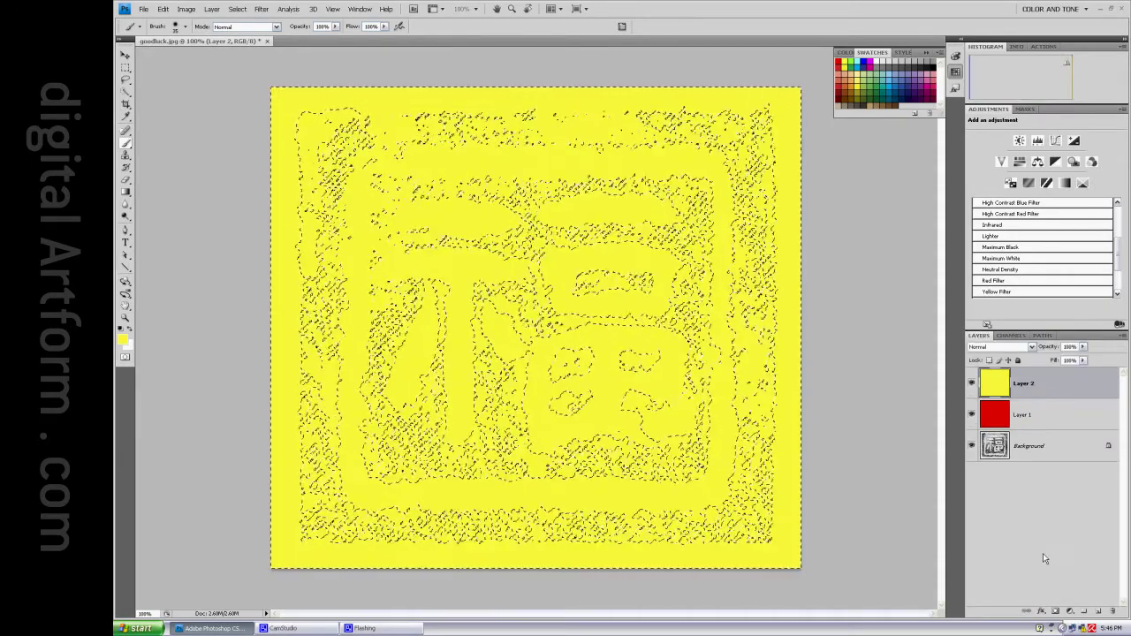
left_click(1055, 612)
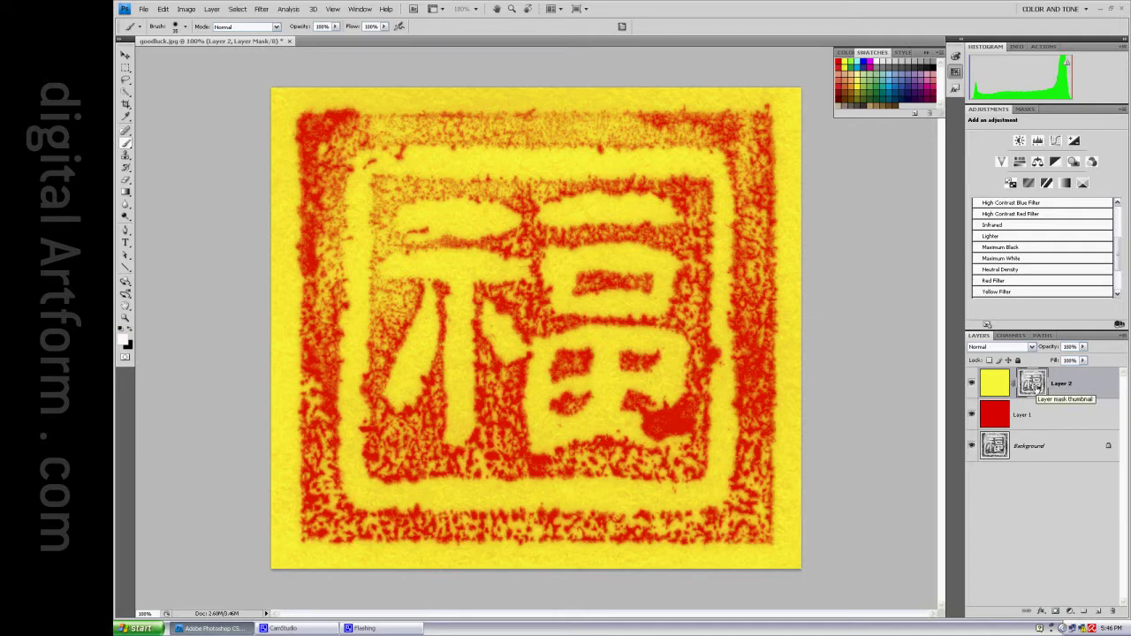
key("ctrl+i")
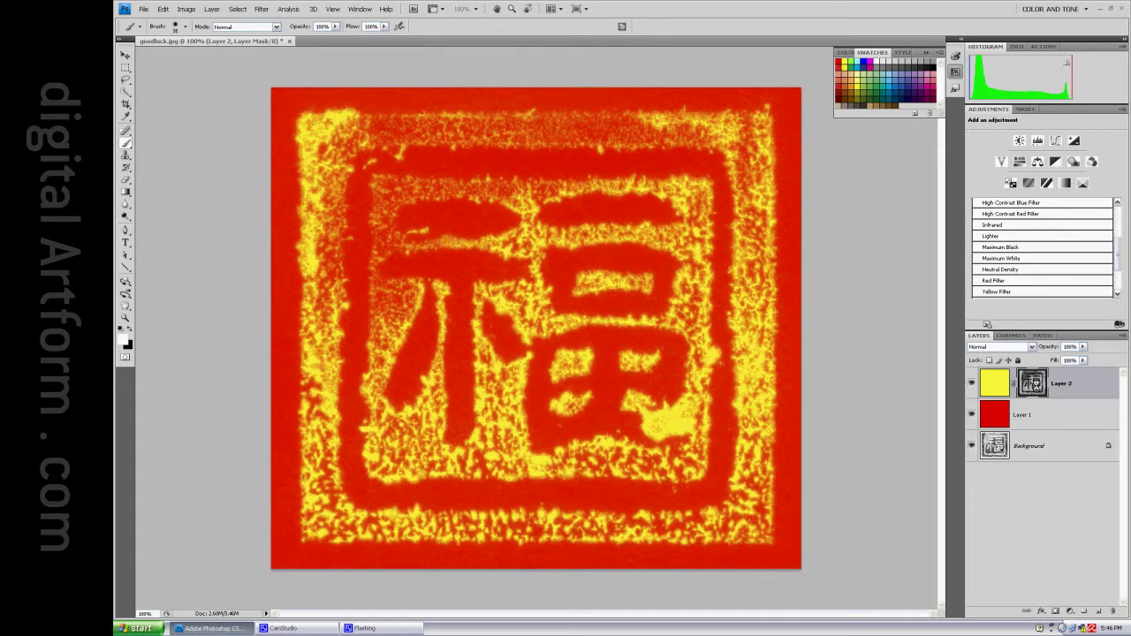
key("ctrl+i")
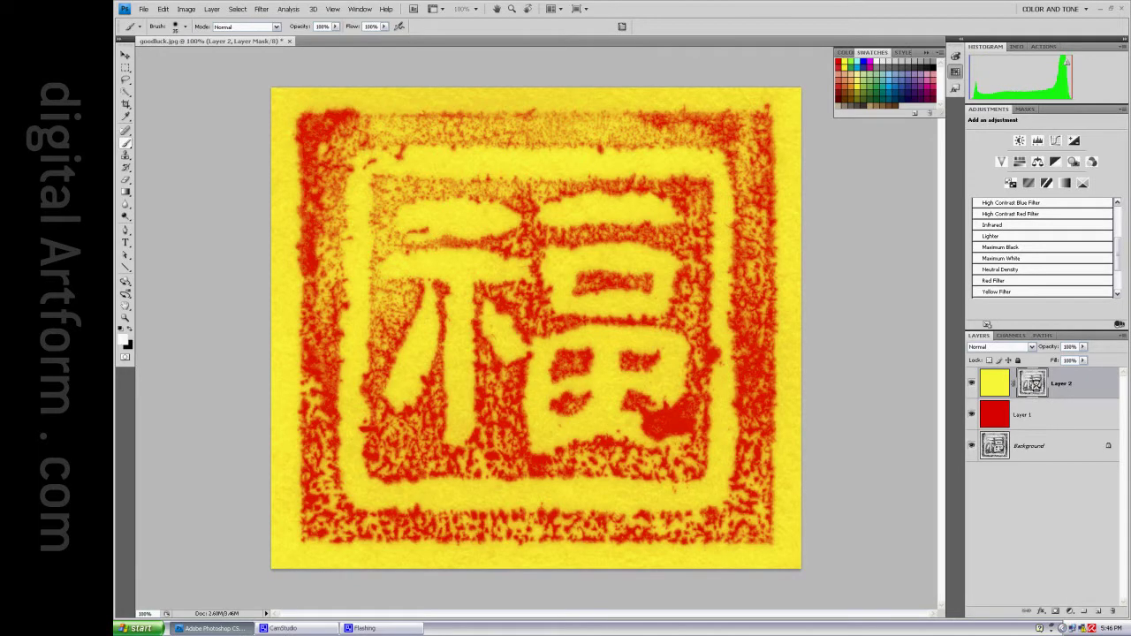
left_click(998, 419)
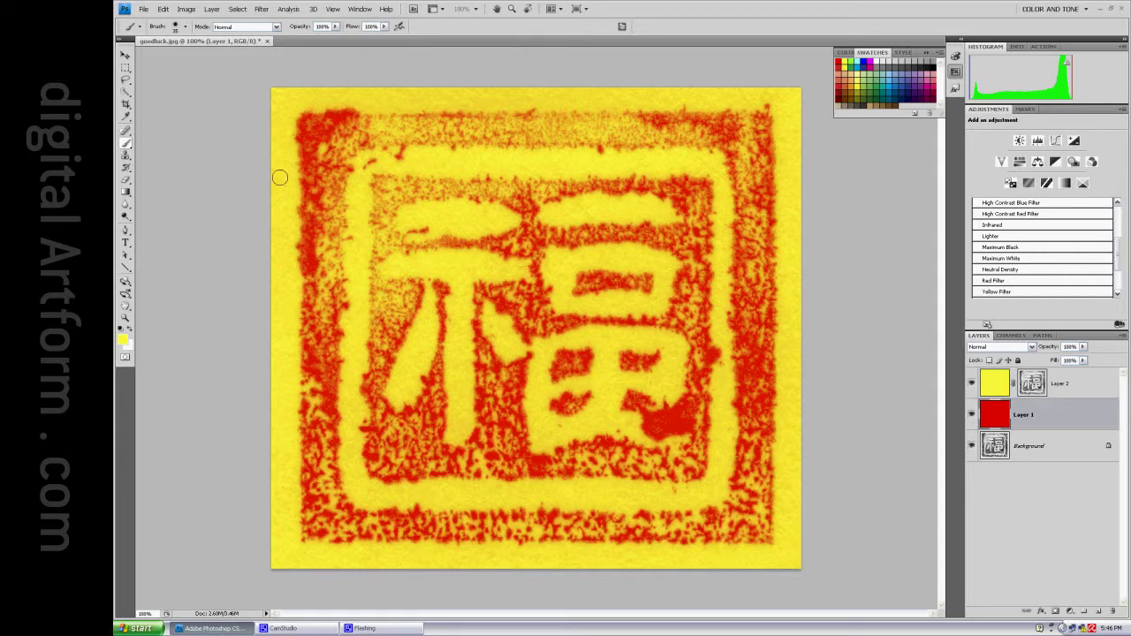
Fill Layer 1 with blue to recolour the seal lines
left_click(867, 58)
left_click(164, 9)
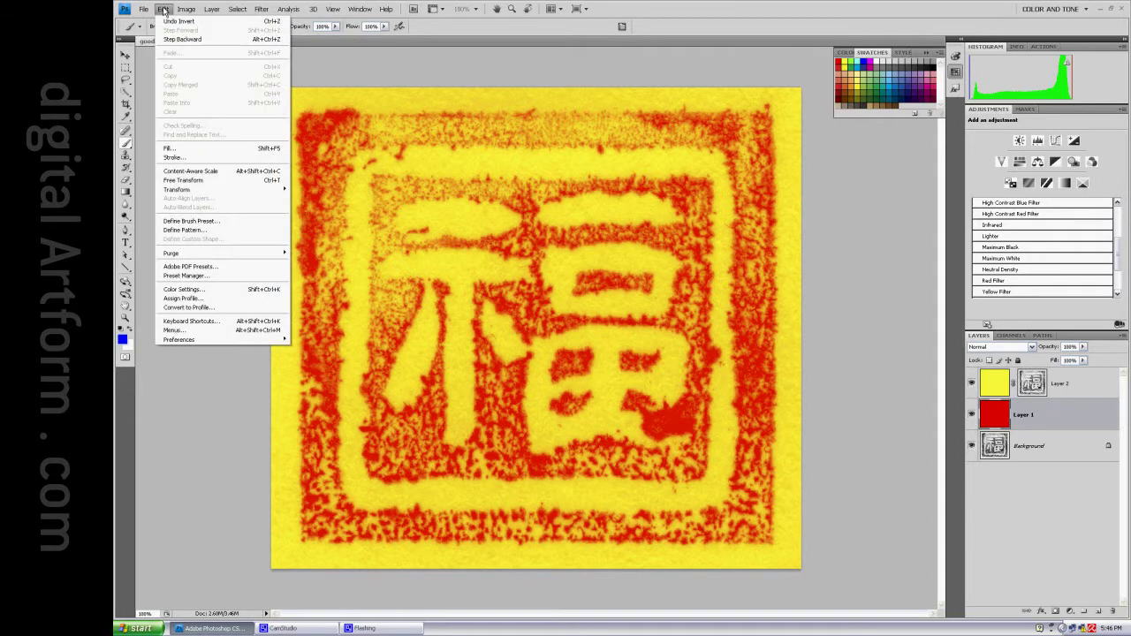
left_click(175, 148)
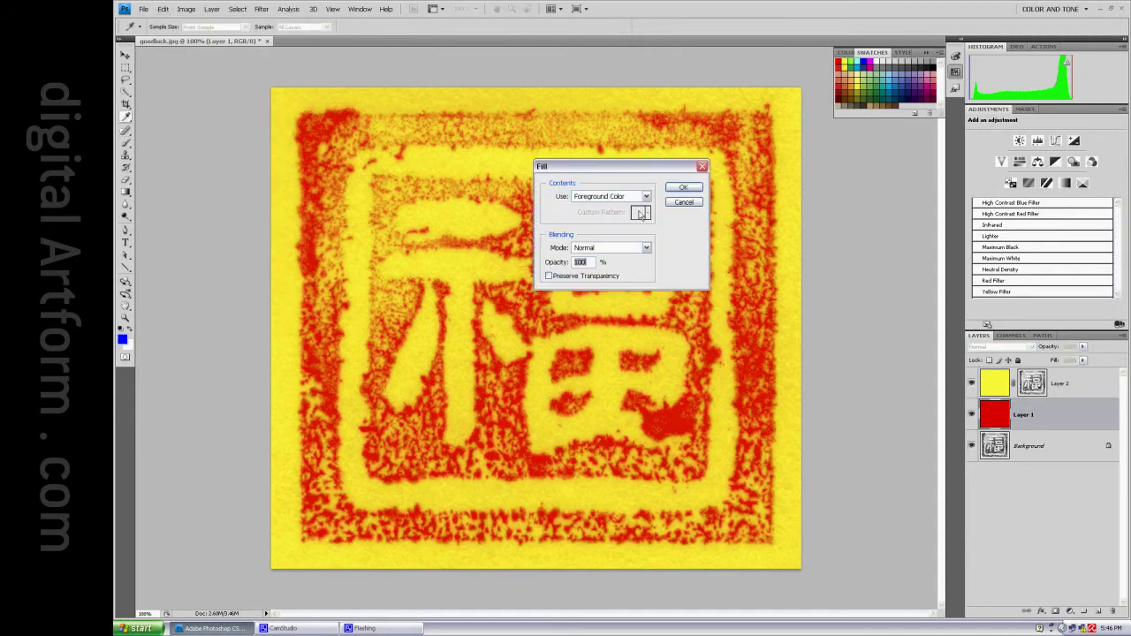
left_click(684, 188)
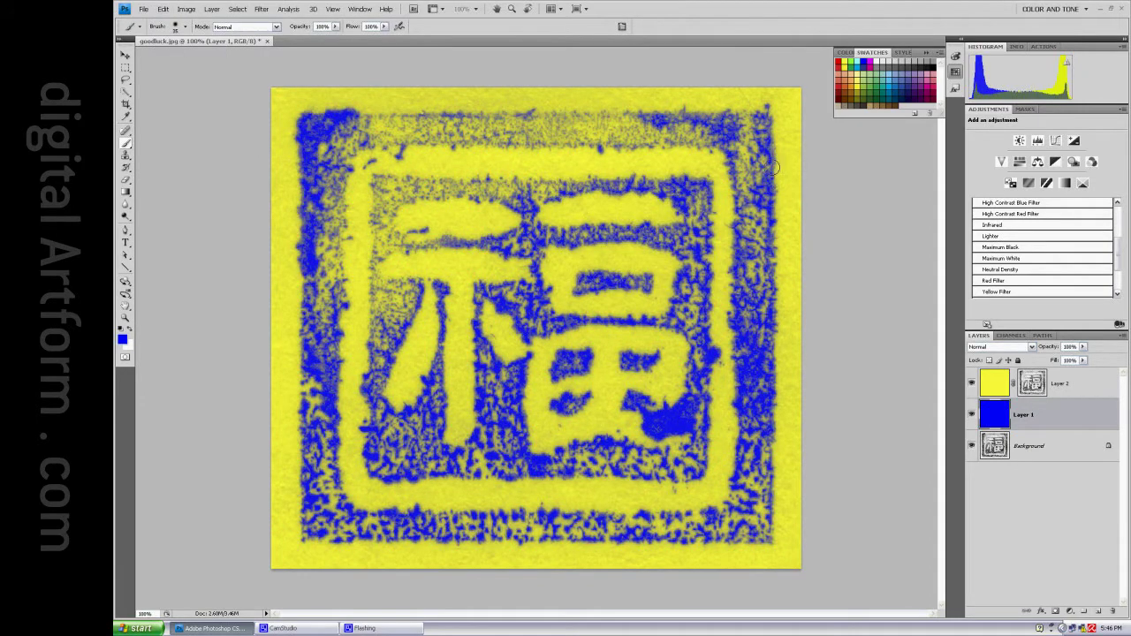
Fill the masked Layer 2 with magenta to recolour the paper
left_click(990, 381)
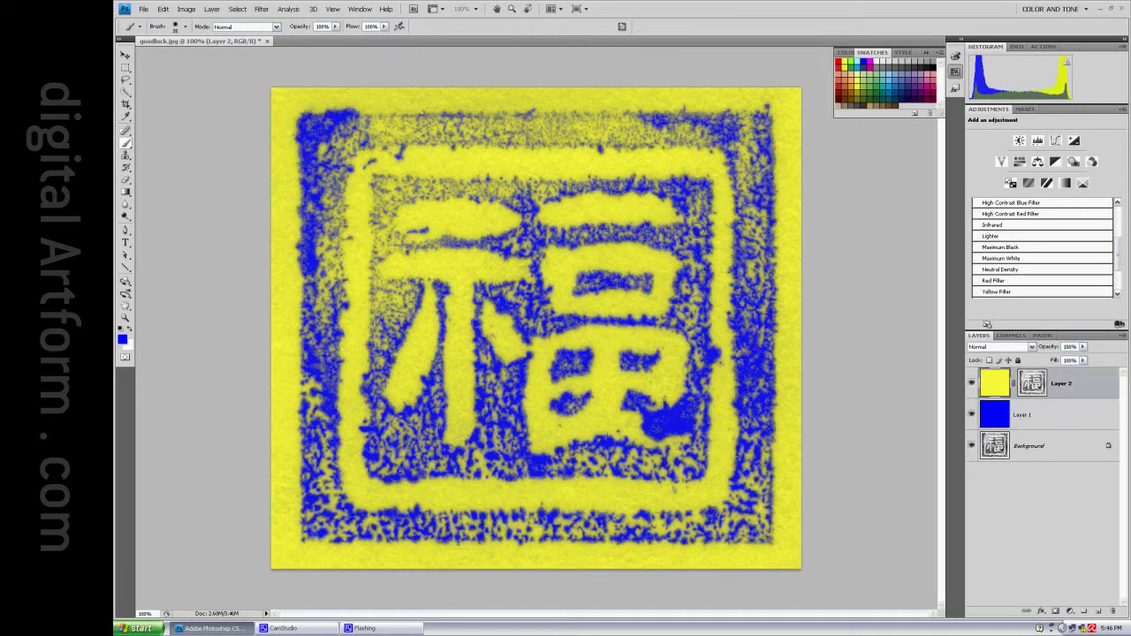
left_click(872, 62)
left_click(163, 9)
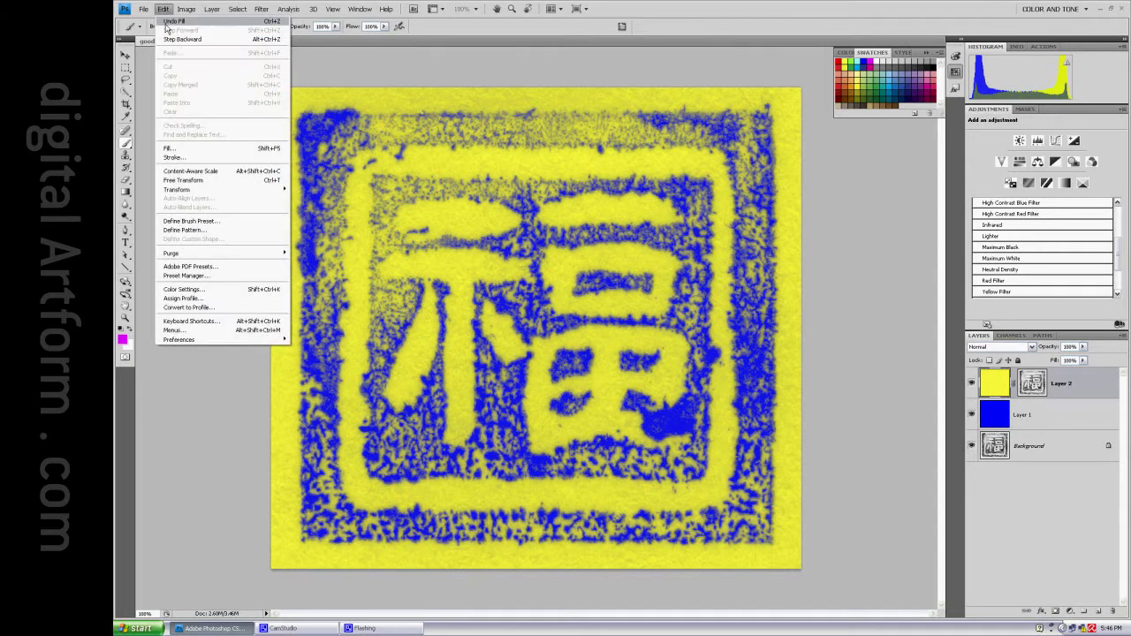
left_click(188, 151)
left_click(679, 189)
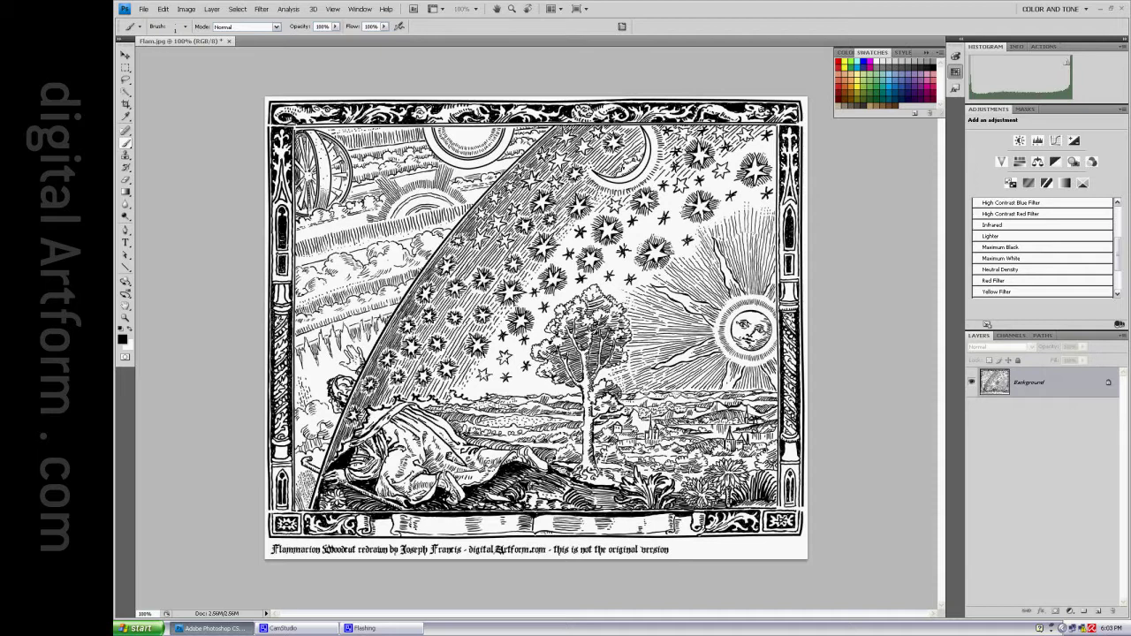
Add a new empty layer above the woodcut's Background
left_click(1098, 612)
Add Layer 2 and fill it with solid dark brown
left_click(1098, 612)
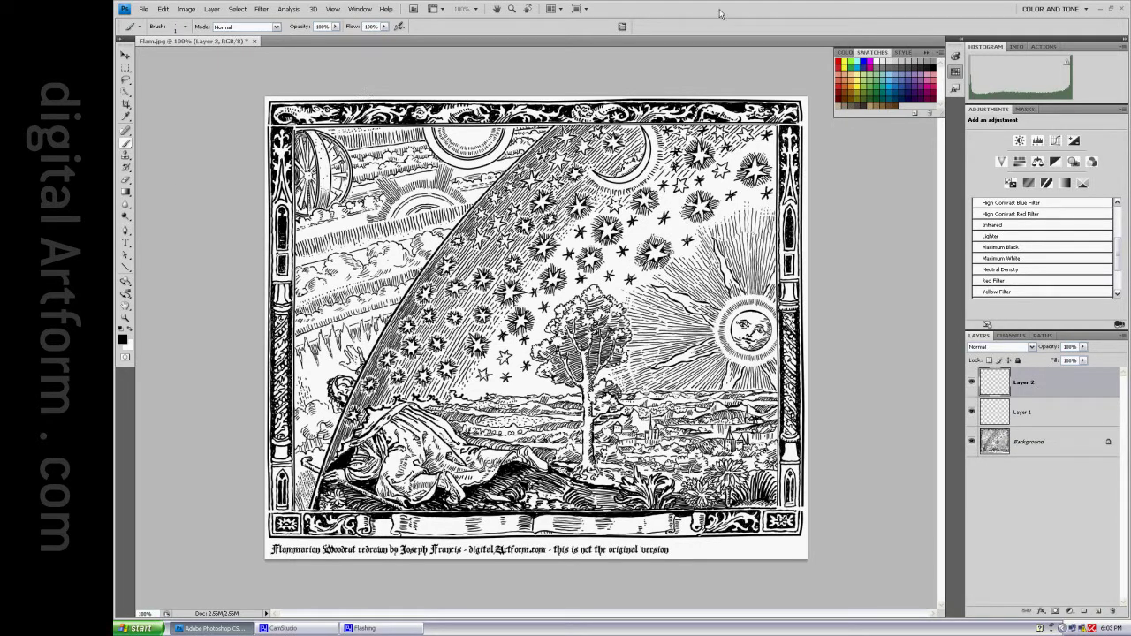
left_click(898, 102)
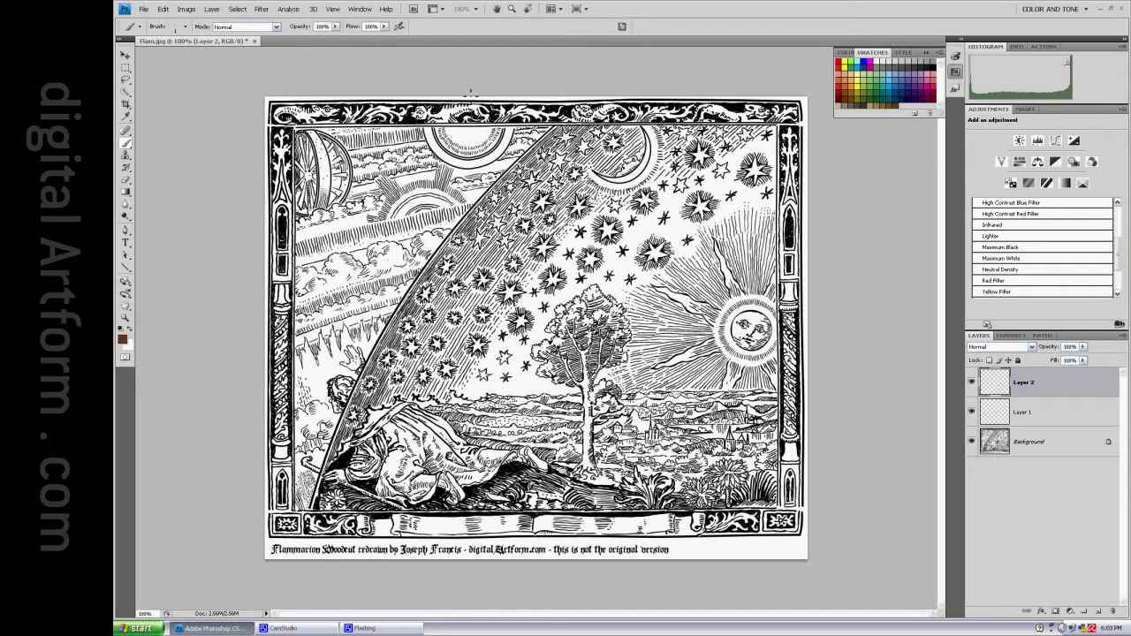
left_click(164, 9)
left_click(204, 147)
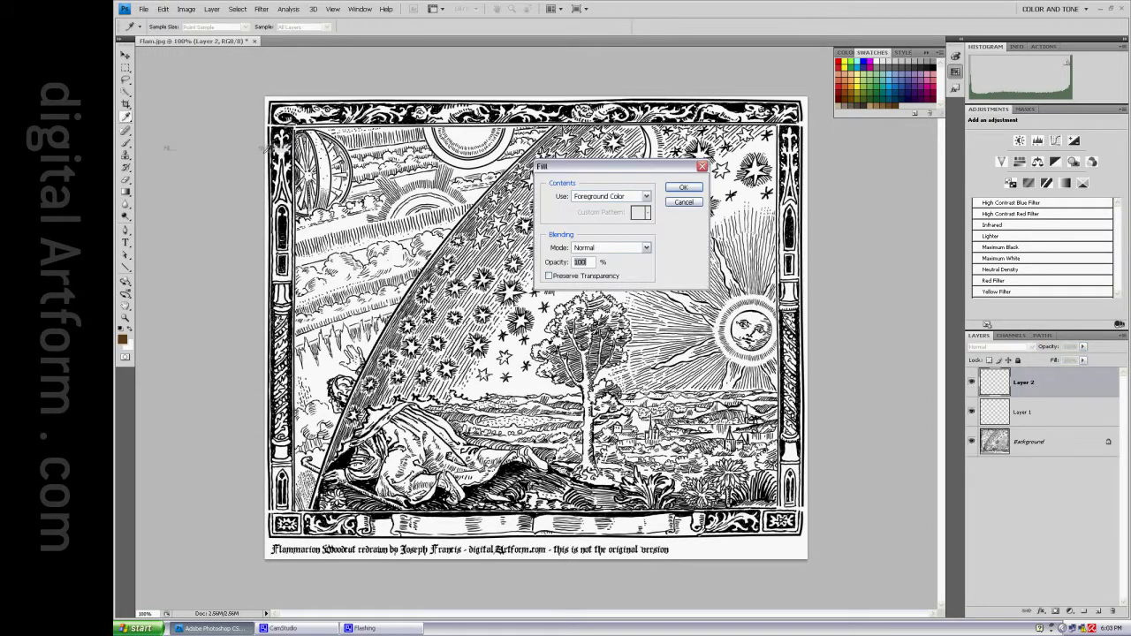
left_click(682, 188)
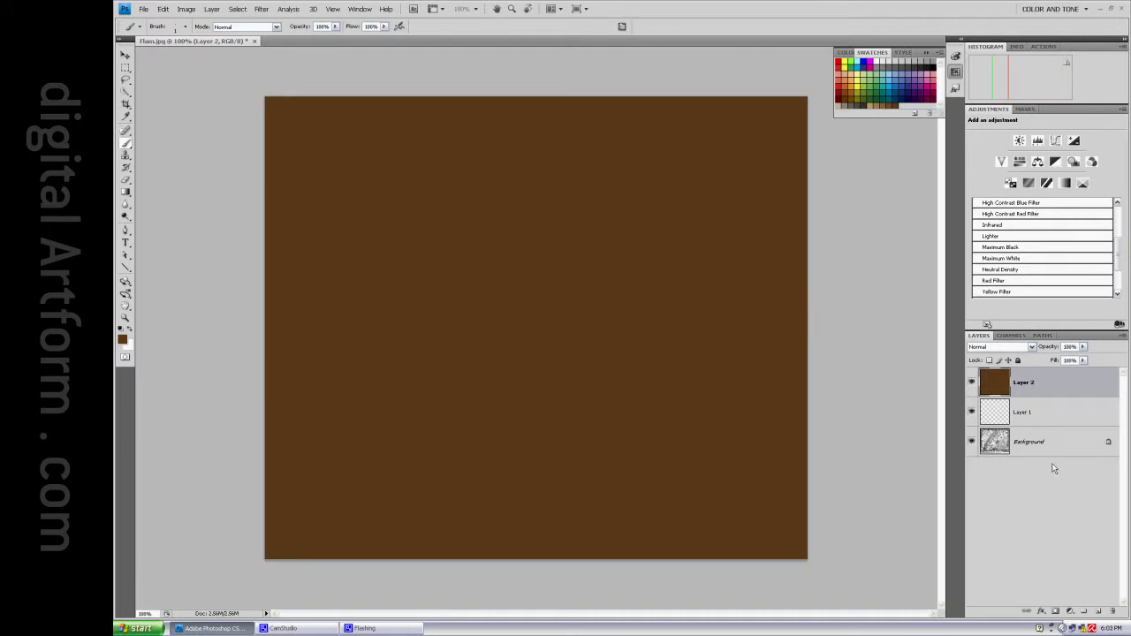
Fill Layer 1 with light tan, then hide the colour layers to show the woodcut
left_click(1051, 413)
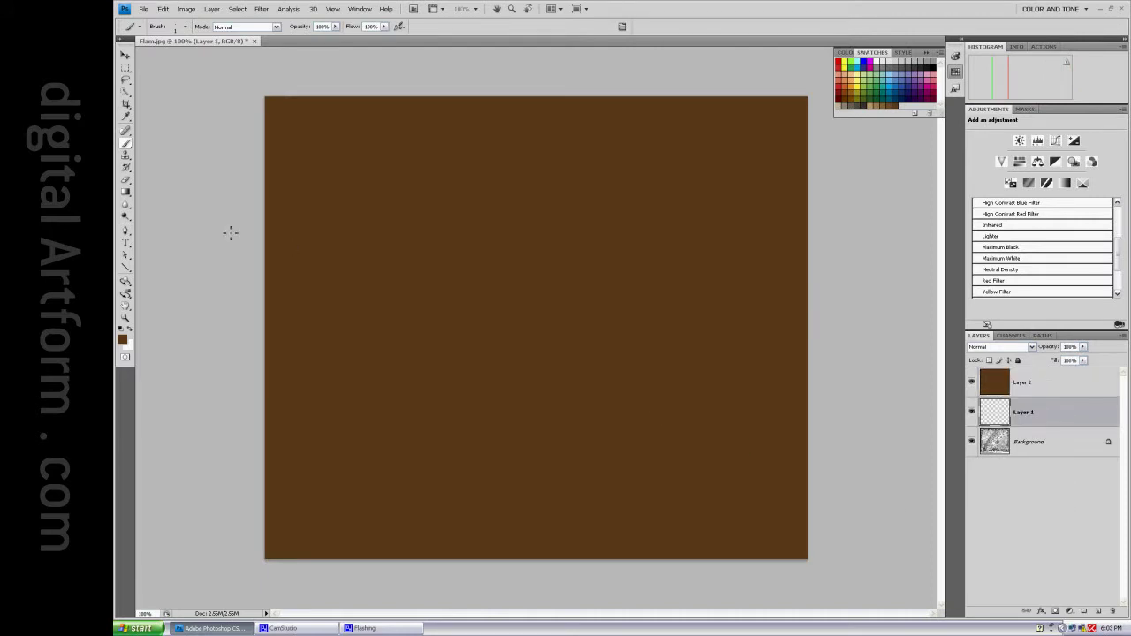
left_click(870, 103)
left_click(163, 12)
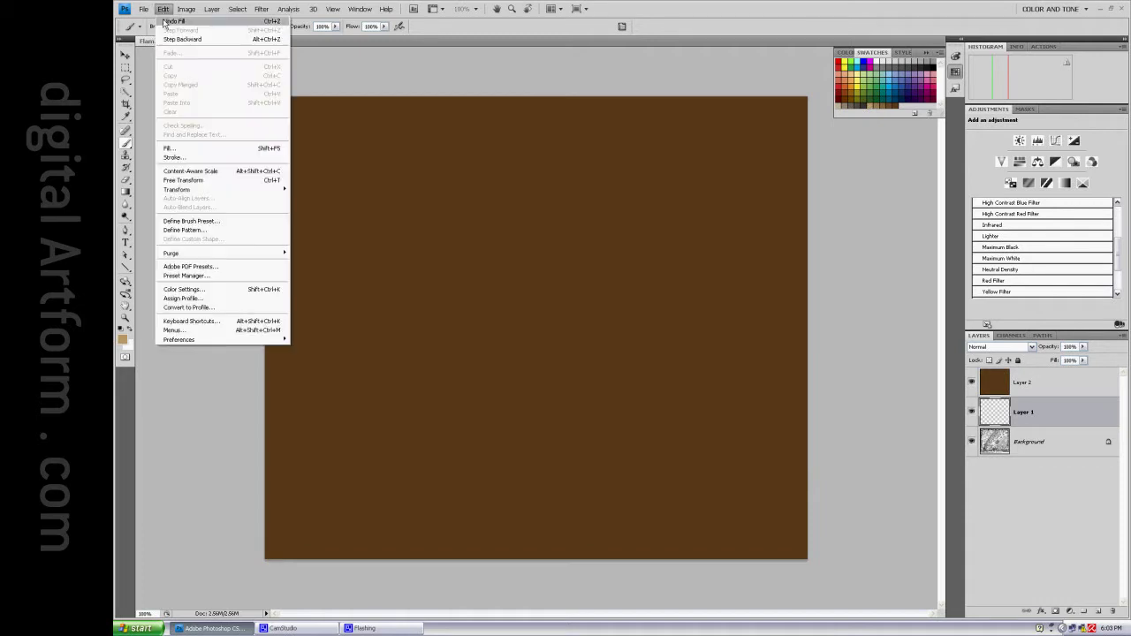
left_click(195, 149)
left_click(685, 187)
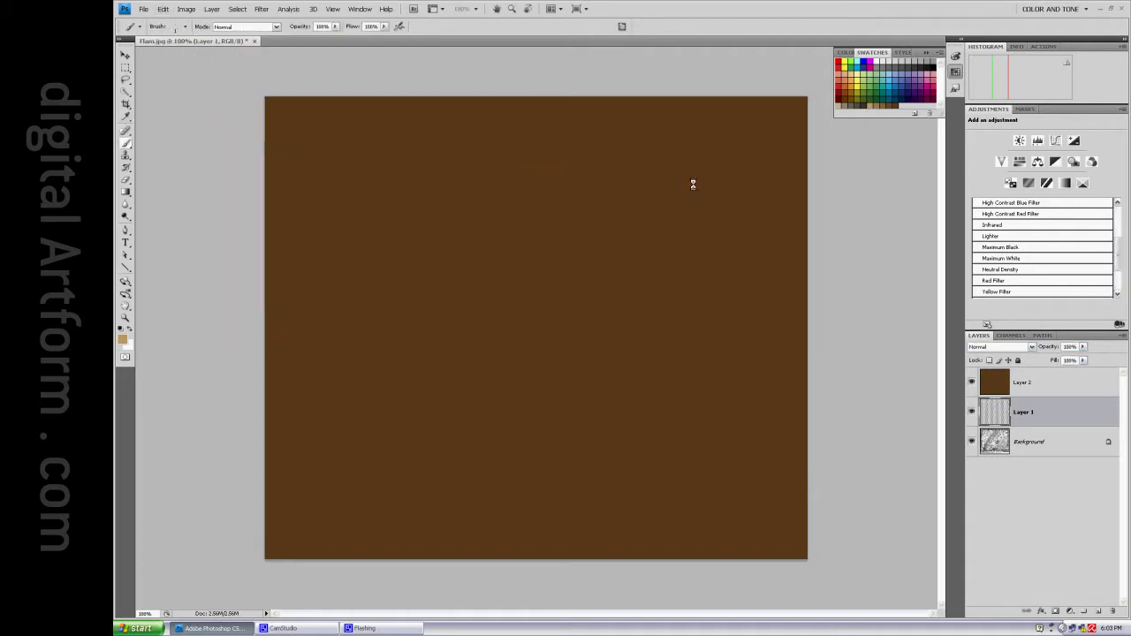
left_click(972, 441, "alt")
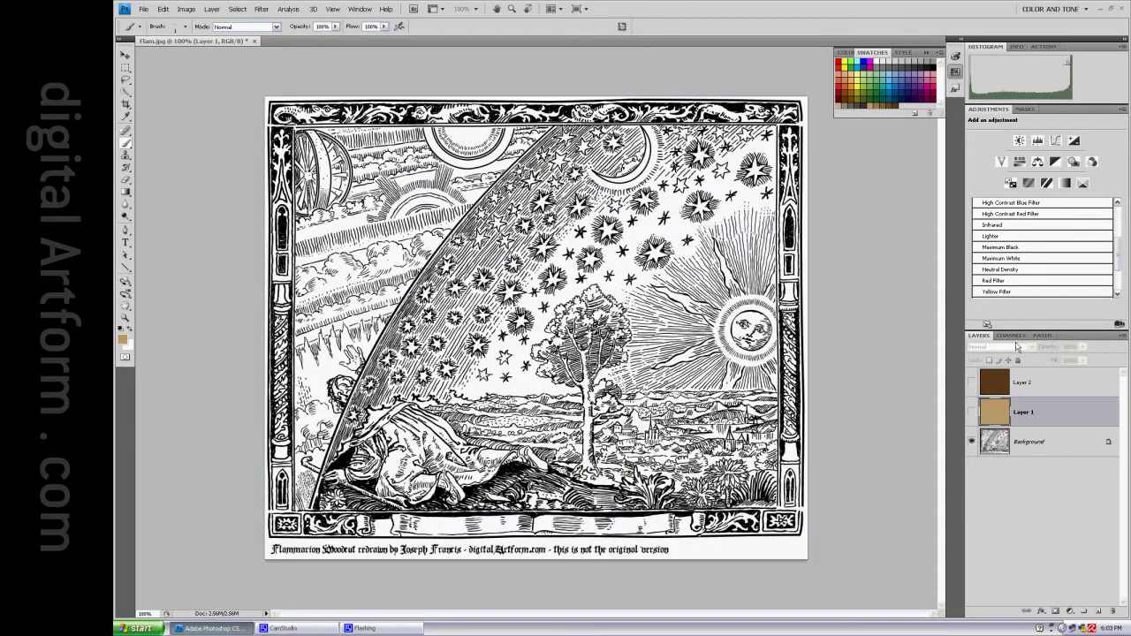
Load the woodcut from Channels, reshow Layers 1 and 2, and mask brown Layer 2
left_click(1015, 337)
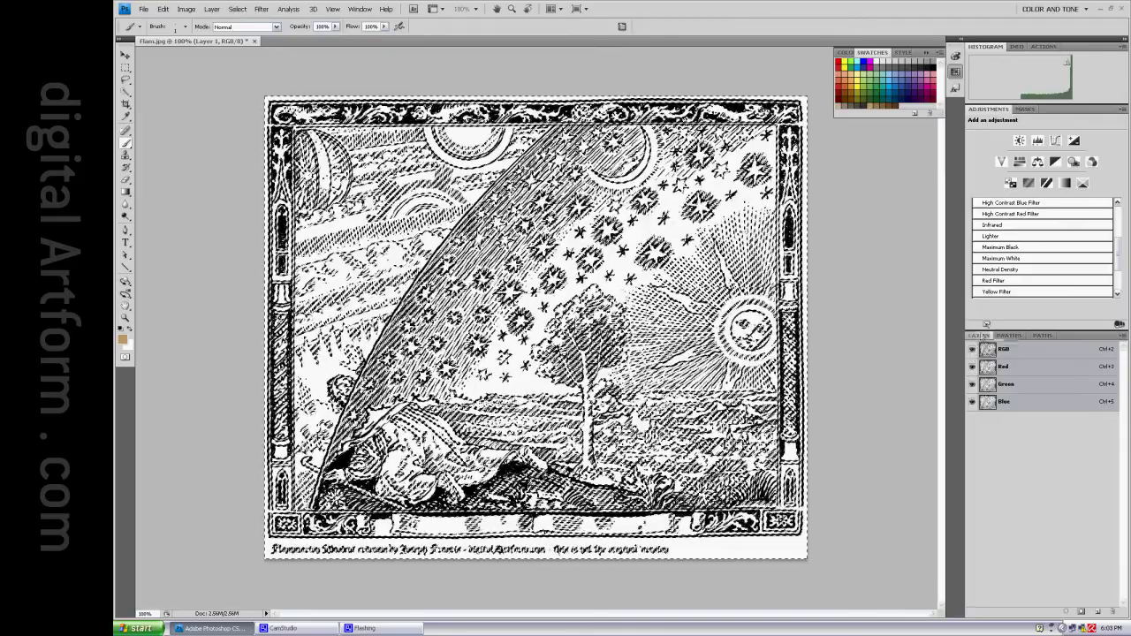
left_click(980, 336)
left_click(972, 412)
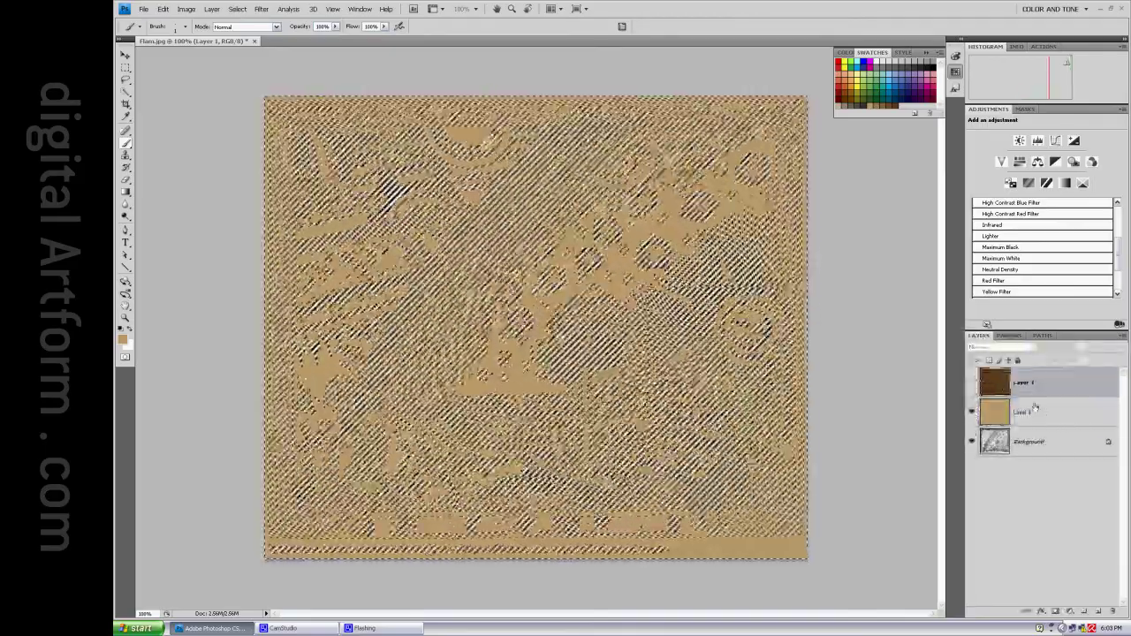
left_click(972, 382)
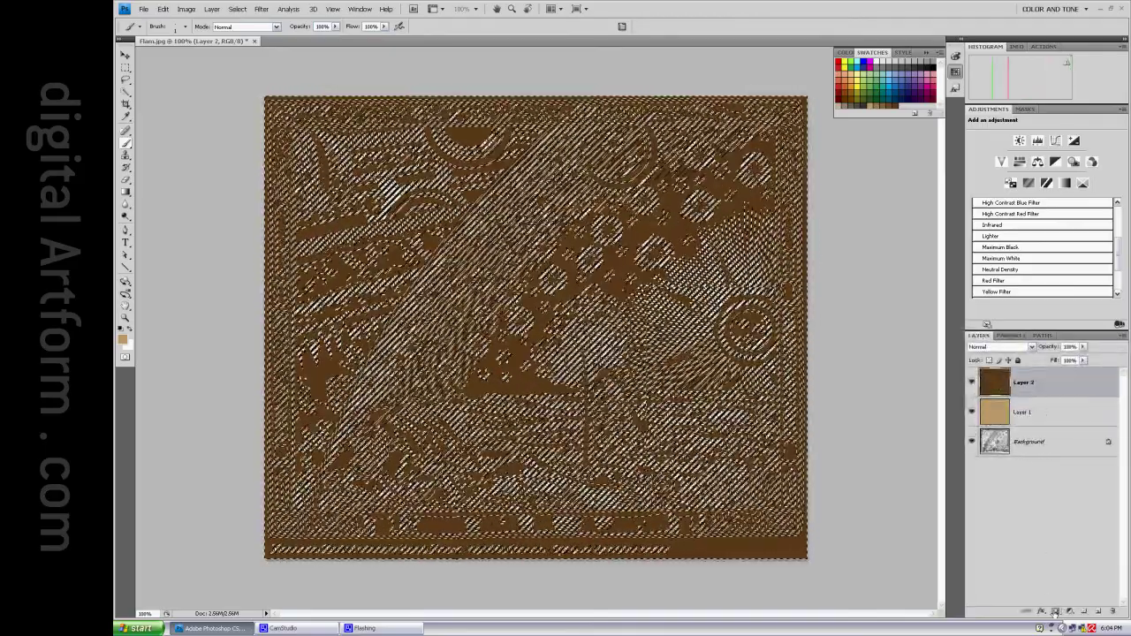
left_click(1056, 612)
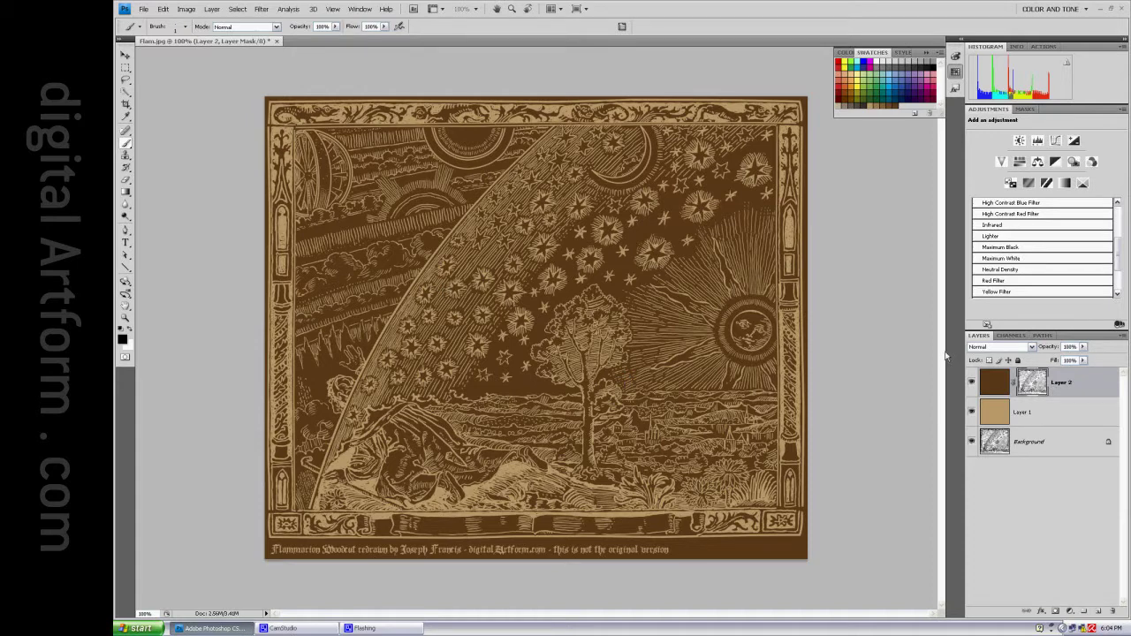
Try and undo a mask inversion, move tan Layer 1 above Layer 2, and transfer the mask to it
key("ctrl+i")
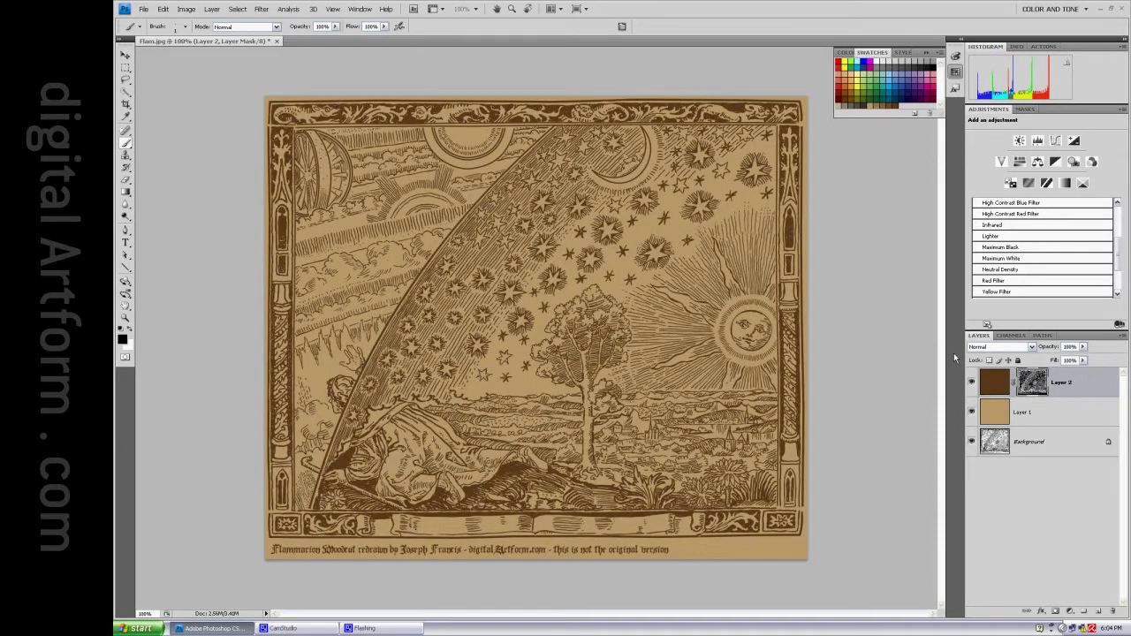
key("ctrl+i")
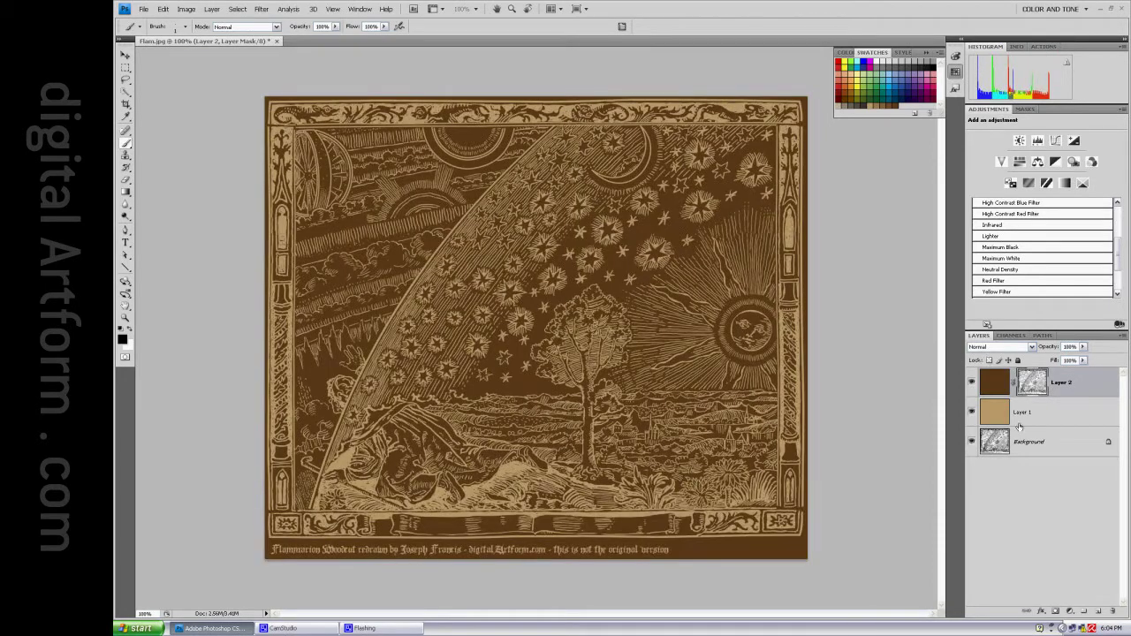
left_click(1047, 421)
left_click_drag(1032, 419, 1034, 378)
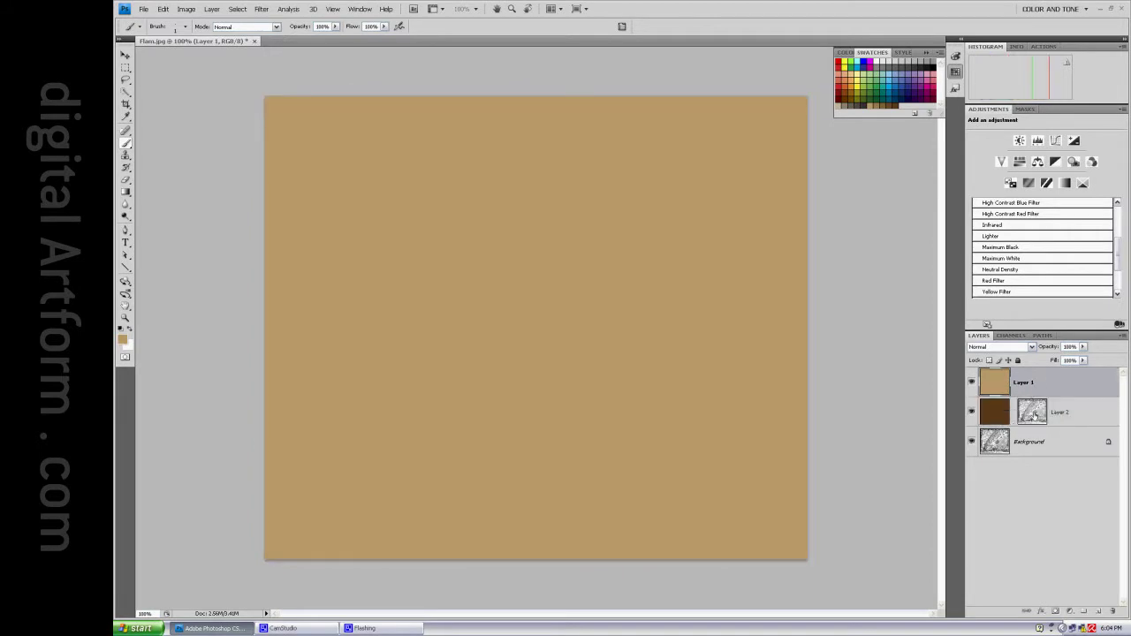
left_click_drag(1034, 414, 1031, 382)
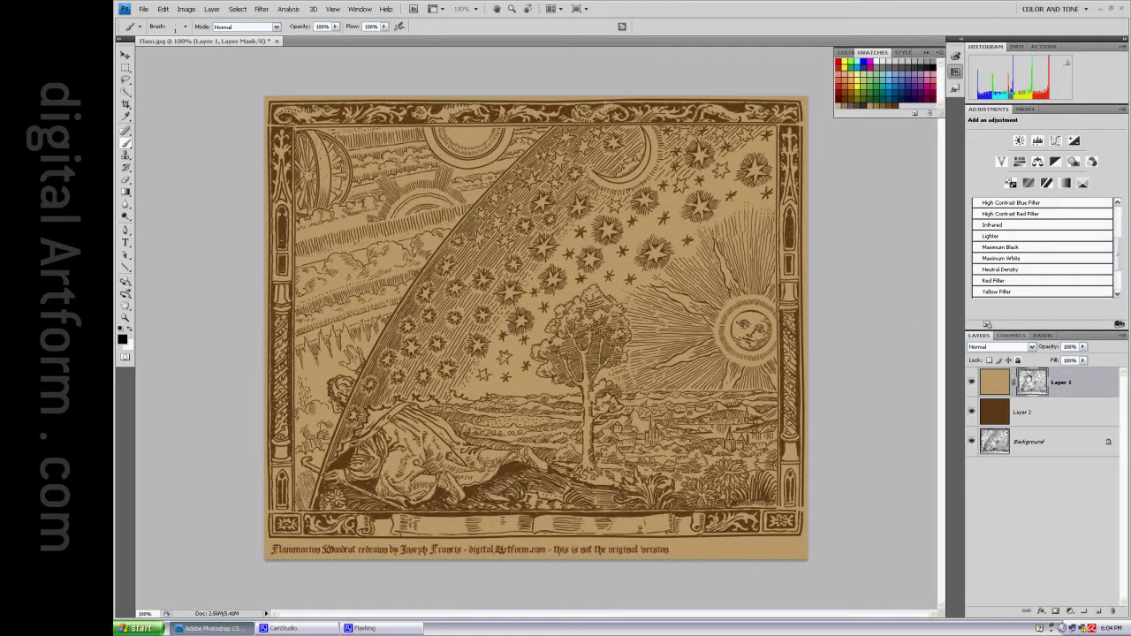
Inspect the woodcut mask on its own, then target Layer 1's colour content
left_click(1034, 383, "ctrl")
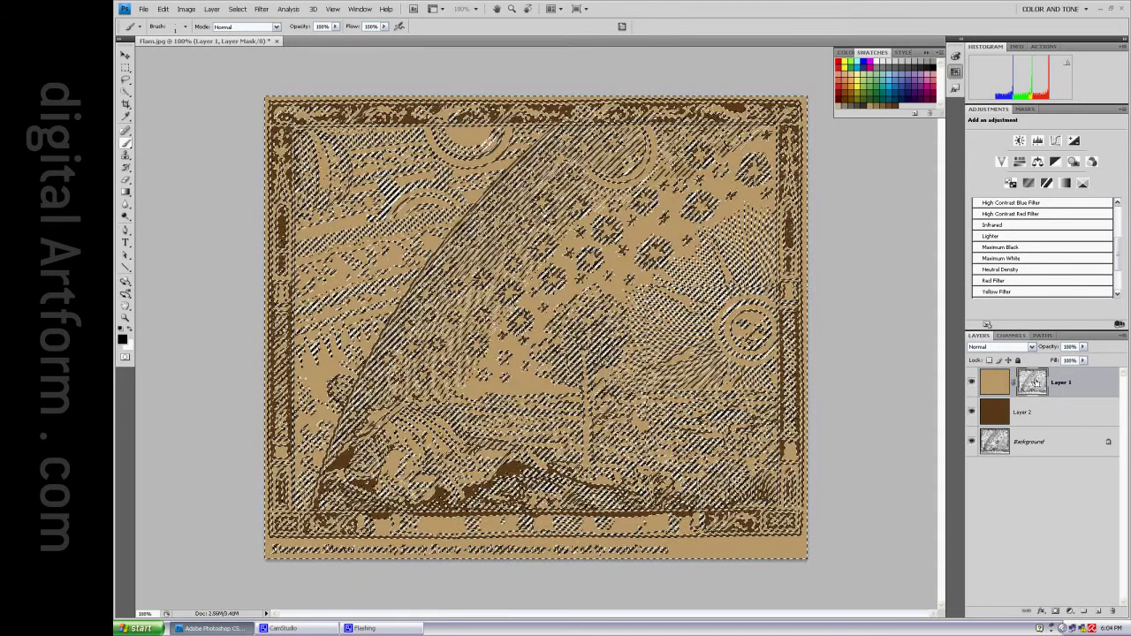
left_click(1035, 382, "alt")
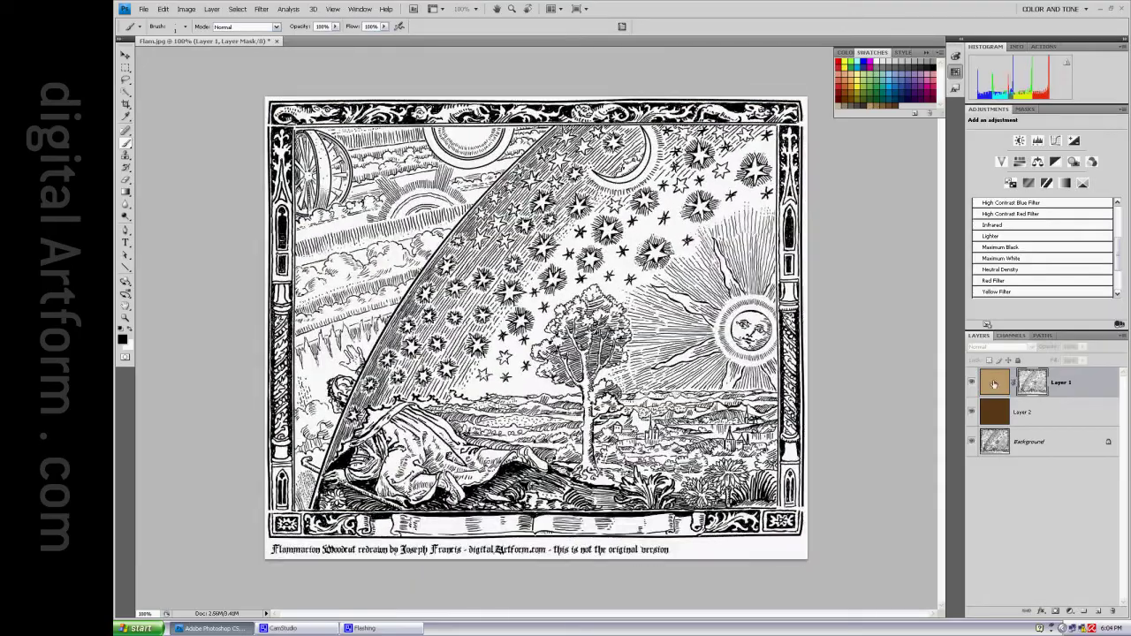
left_click(1035, 383, "alt")
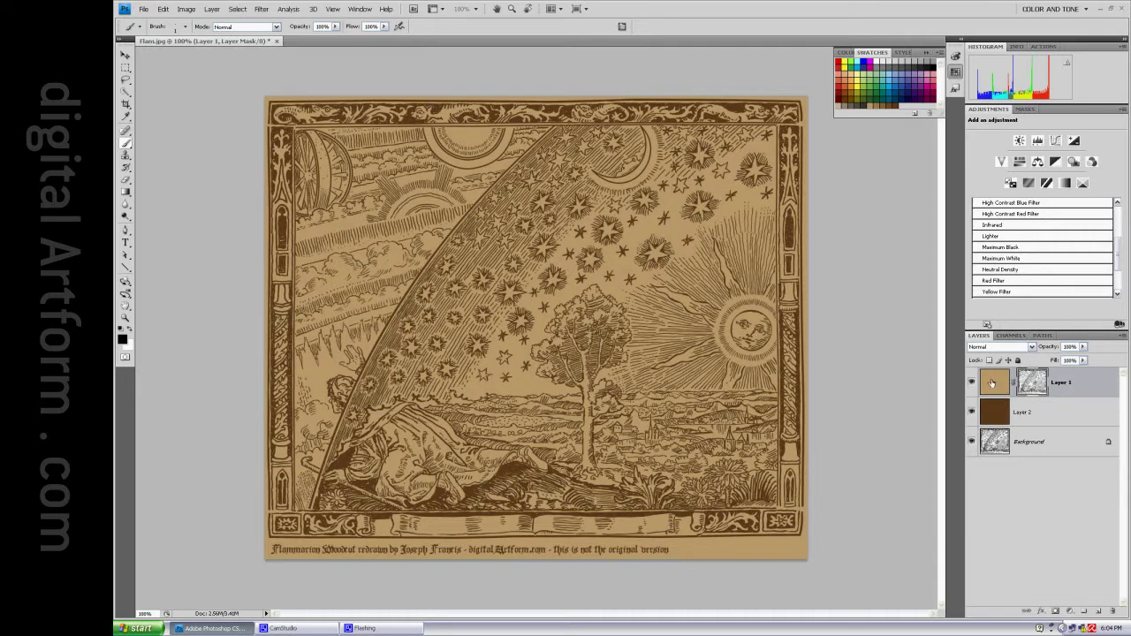
left_click(997, 383)
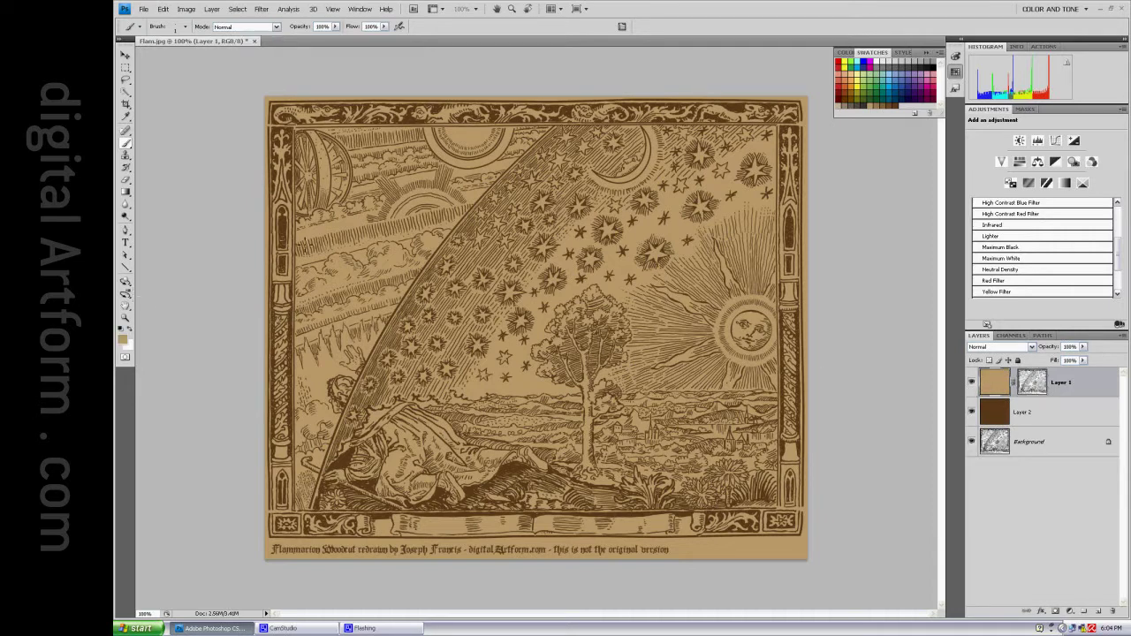
Brush the tree canopy green and the sun's face and rays yellow on Layer 1
left_click(868, 89)
left_click_drag(590, 311, 565, 327)
left_click(846, 62)
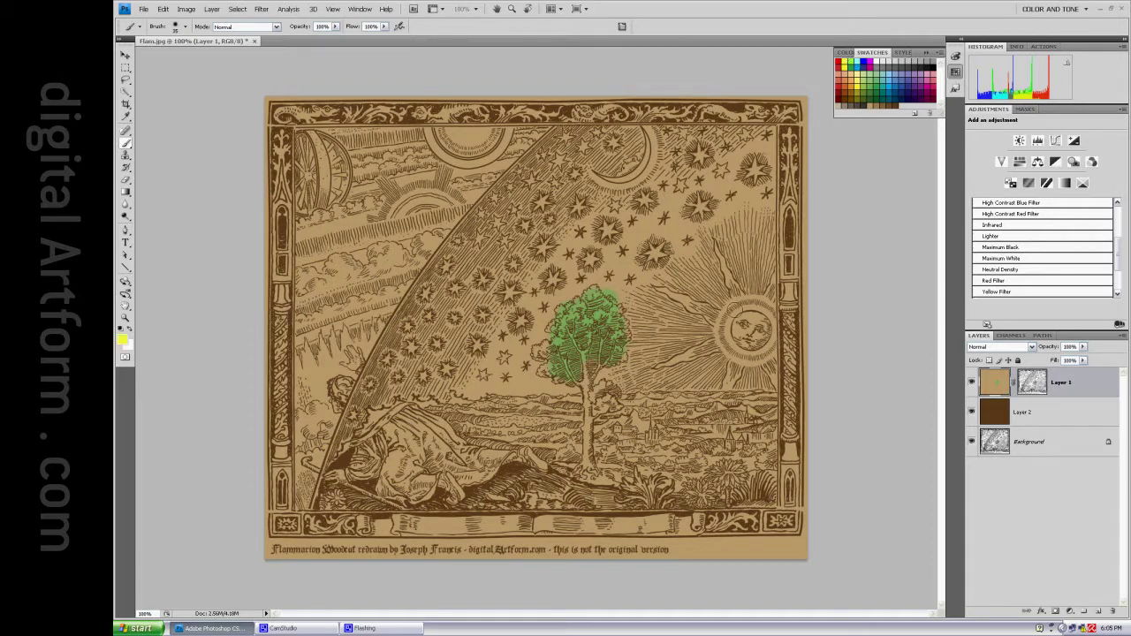
mouse_move(739, 320)
left_mouse_down()
mouse_move(753, 341)
mouse_move(766, 318)
mouse_move(758, 298)
mouse_move(725, 350)
mouse_move(735, 303)
mouse_move(737, 315)
mouse_move(654, 290)
mouse_move(741, 366)
mouse_move(729, 399)
left_mouse_up()
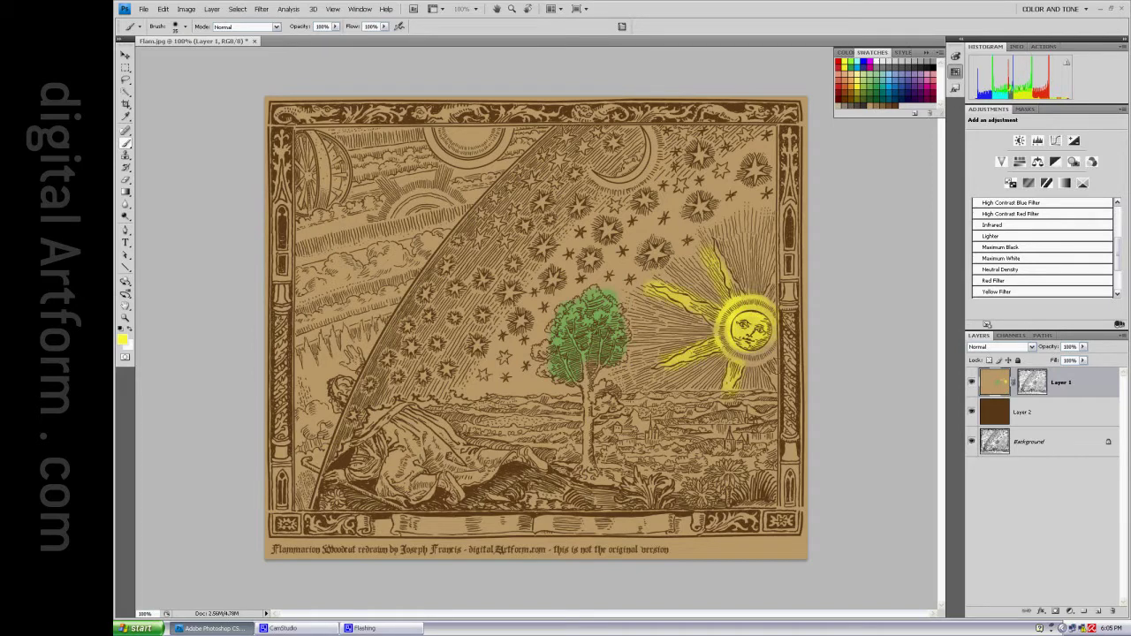
left_click_drag(765, 357, 776, 382)
left_click_drag(759, 319, 781, 279)
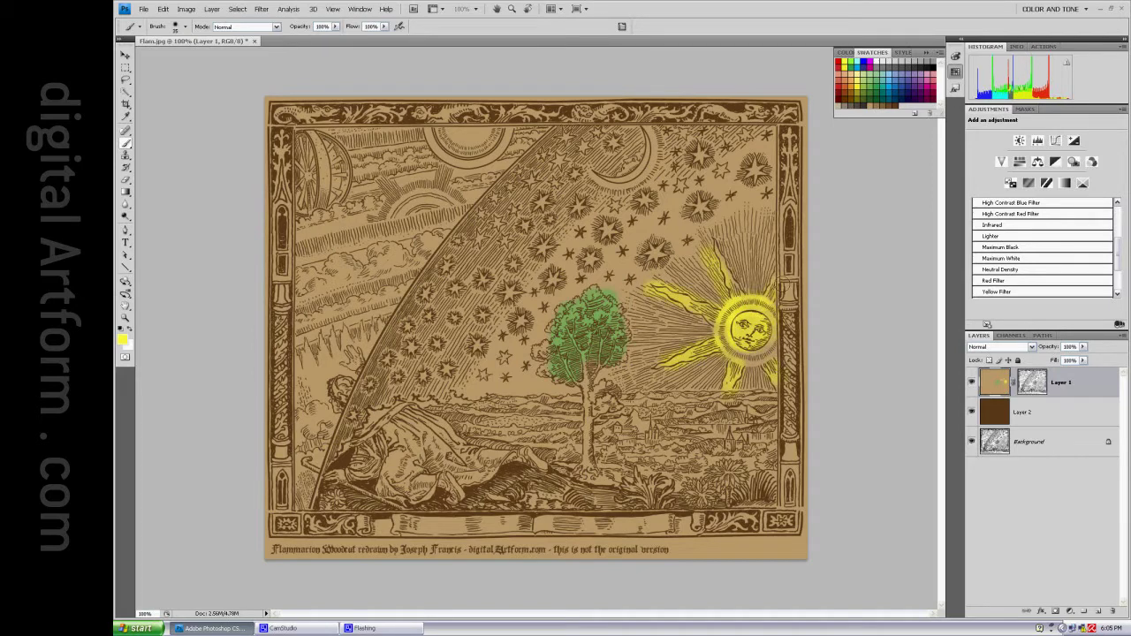
left_click(997, 414)
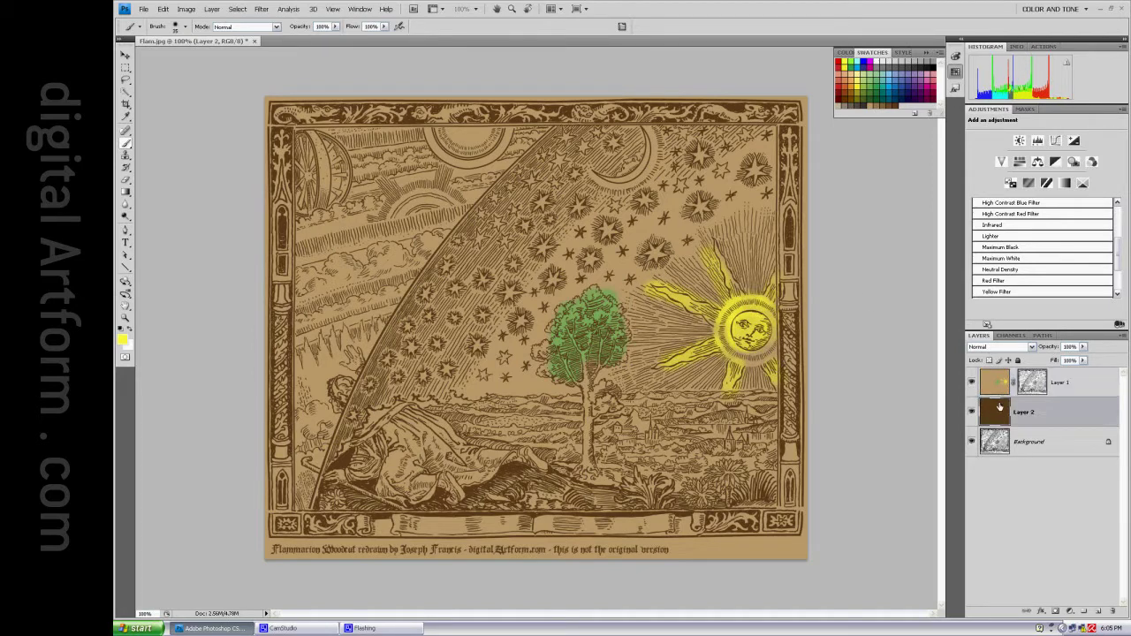
Paint red streaks along the sun's upper and left rays on Layer 2
left_click(839, 61)
left_click_drag(712, 250, 727, 320)
mouse_move(647, 290)
left_mouse_down()
mouse_move(734, 336)
mouse_move(672, 355)
mouse_move(732, 396)
left_mouse_up()
left_click_drag(665, 269, 649, 329)
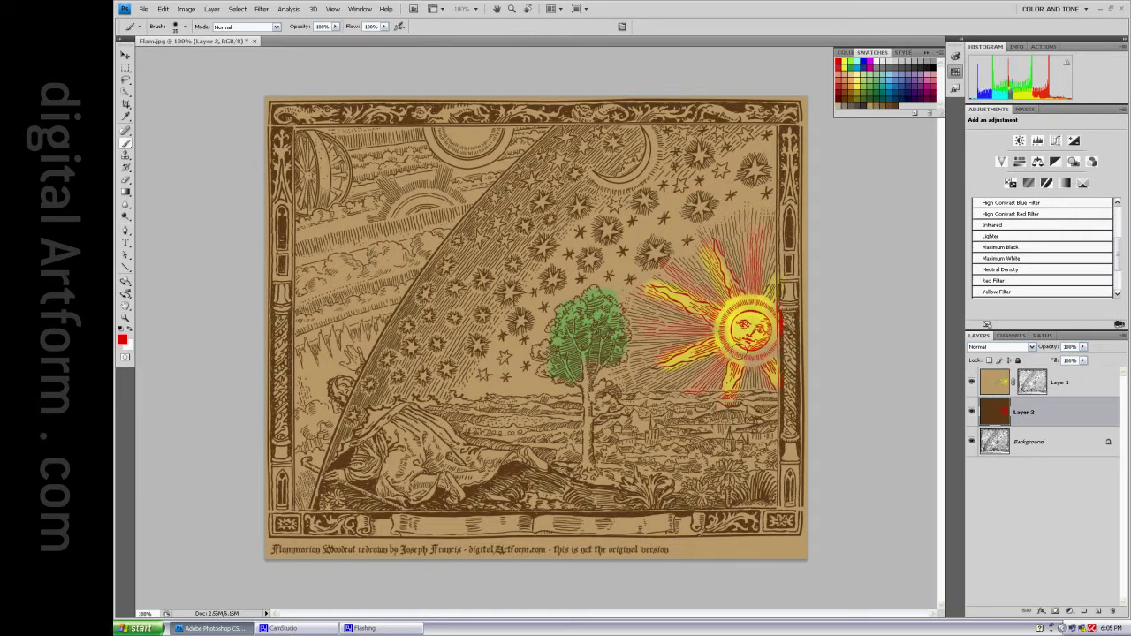
Brush yellow over the sun's rays, especially the lower-left ones, on both layers
left_click(845, 58)
mouse_move(720, 300)
left_mouse_down()
mouse_move(667, 253)
mouse_move(723, 223)
left_mouse_up()
left_click_drag(699, 334, 634, 306)
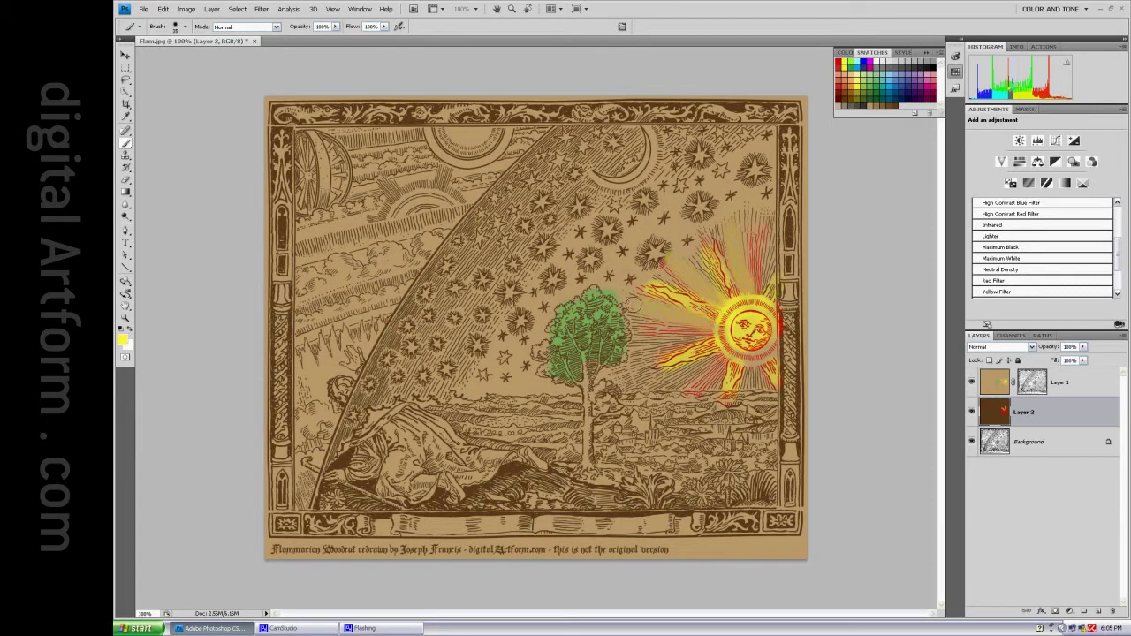
left_click_drag(712, 343, 619, 354)
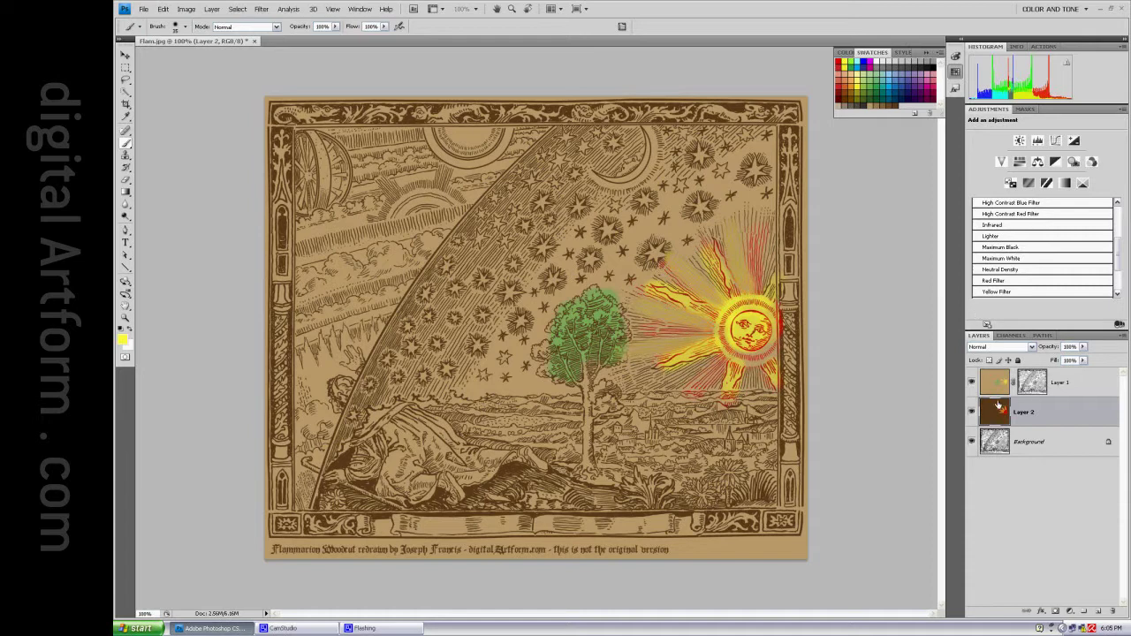
left_click(990, 383)
mouse_move(705, 343)
left_mouse_down()
mouse_move(626, 302)
mouse_move(587, 356)
left_mouse_up()
Paint the star above the tree yellow with a red centre
left_click_drag(557, 234, 544, 250)
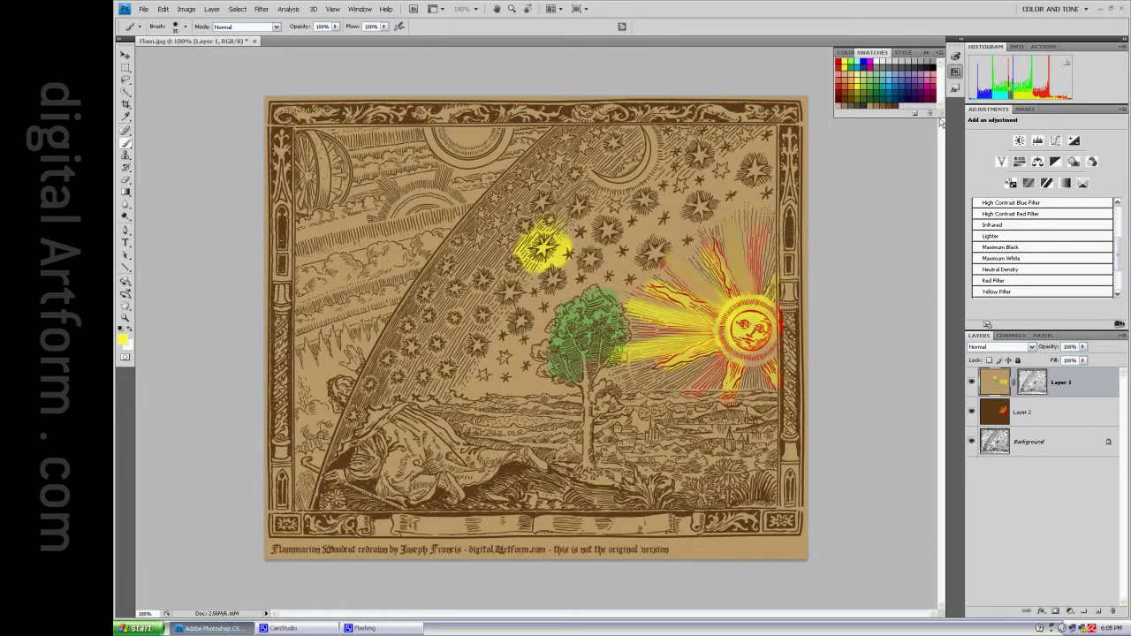
left_click(838, 64)
left_click(996, 412)
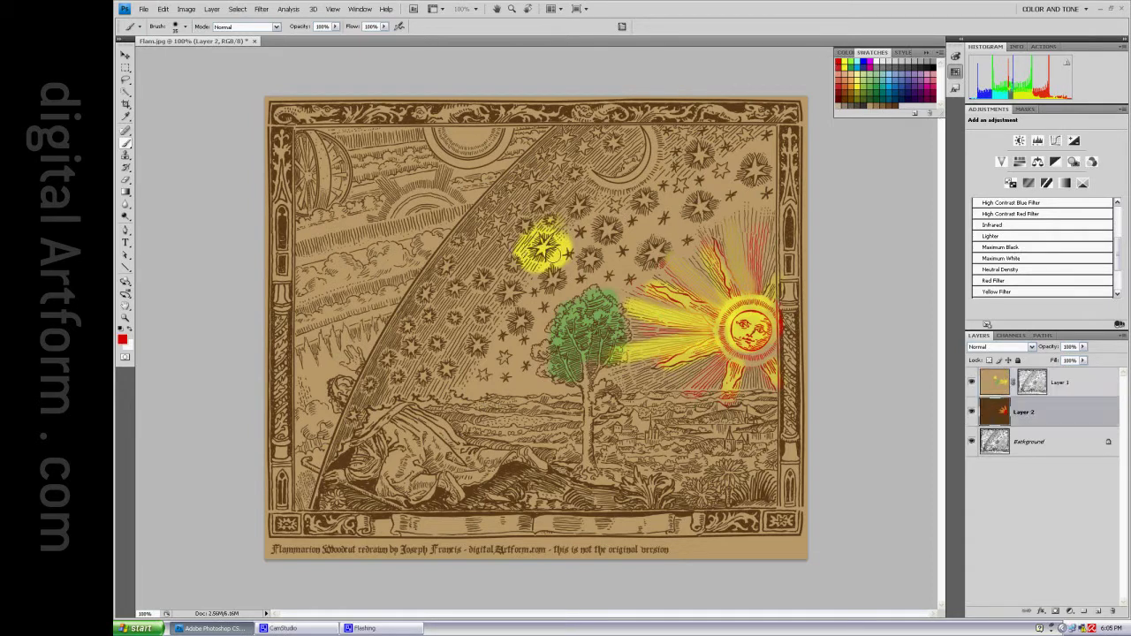
left_click_drag(550, 251, 548, 243)
On Layer 1's mask, paint black between the sun and star, then white along the sky arc
left_click(1035, 382)
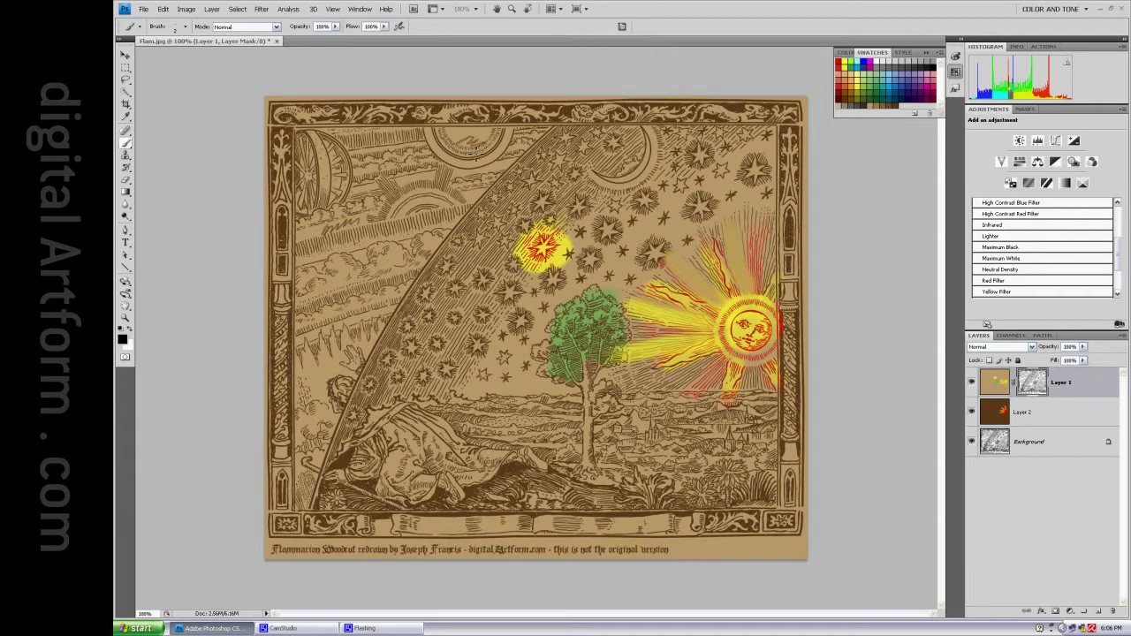
mouse_move(663, 218)
left_mouse_down()
mouse_move(617, 264)
mouse_move(676, 214)
mouse_move(664, 210)
mouse_move(604, 265)
left_mouse_up()
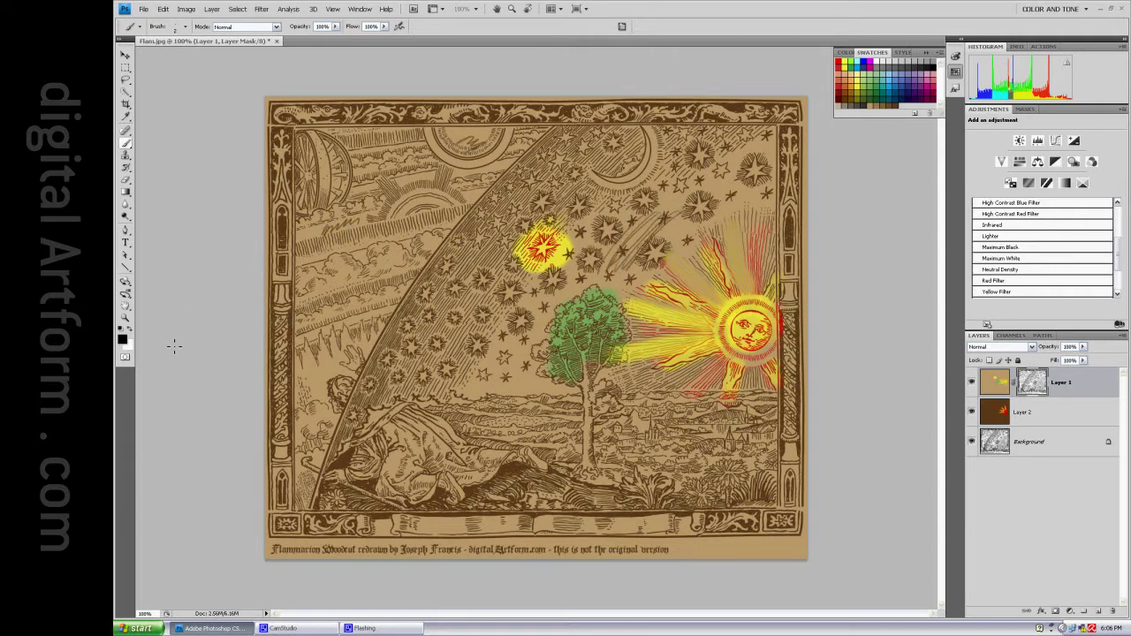
key("x")
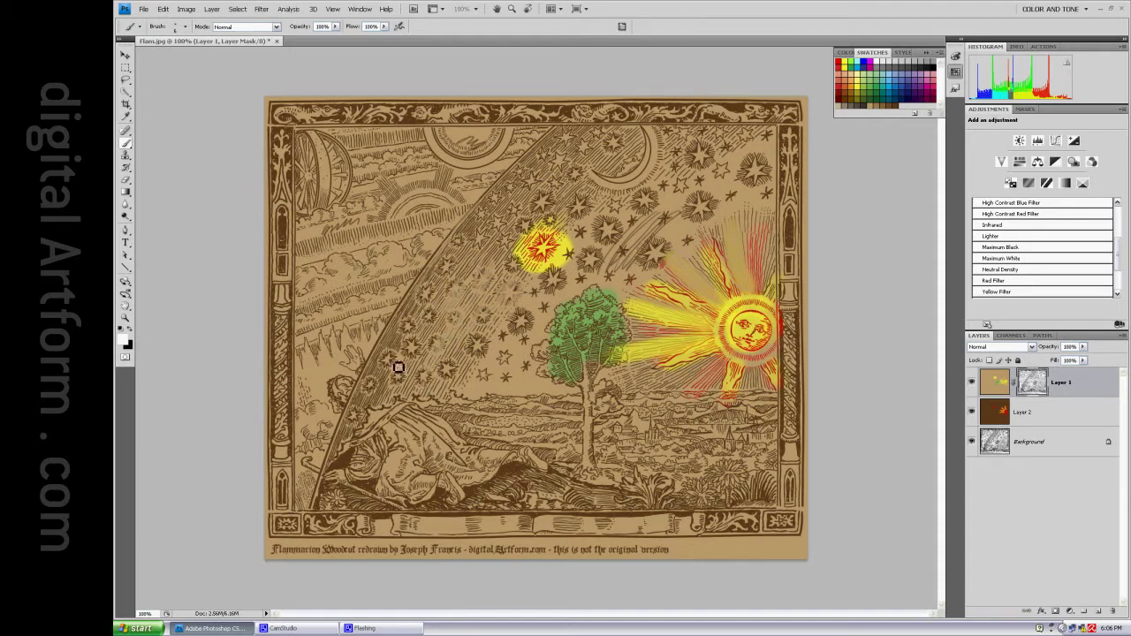
mouse_move(398, 368)
left_mouse_down()
mouse_move(359, 424)
mouse_move(399, 363)
left_mouse_up()
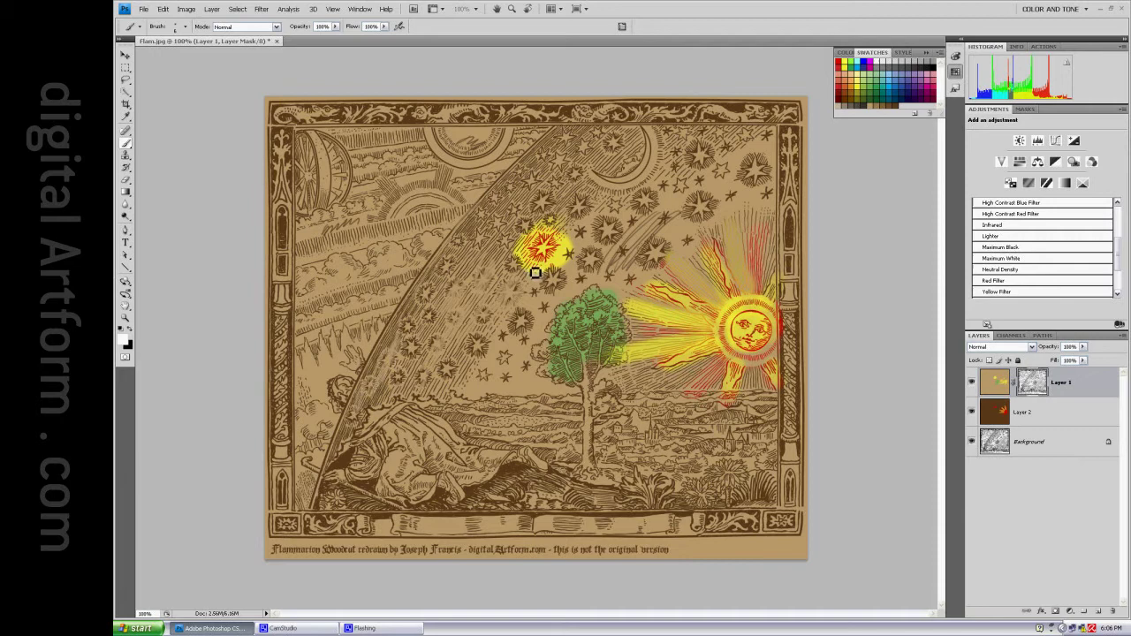